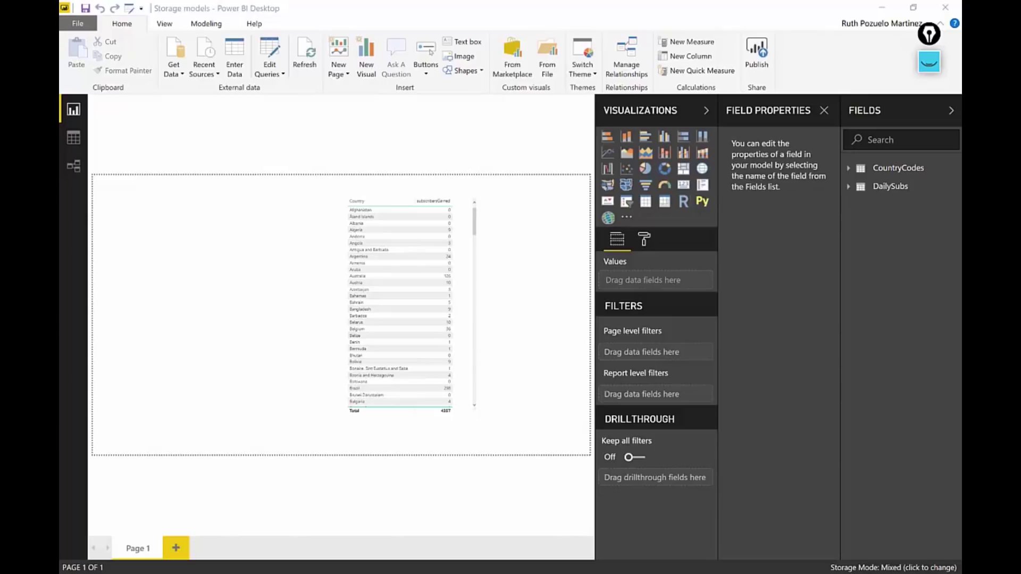
Review the Preview features page in Options and settings, then close the Options dialog.
{"action": "left_click", "coordinate": [81, 25]}
{"action": "mouse_move", "coordinate": [126, 285]}
{"action": "left_click", "coordinate": [219, 63]}
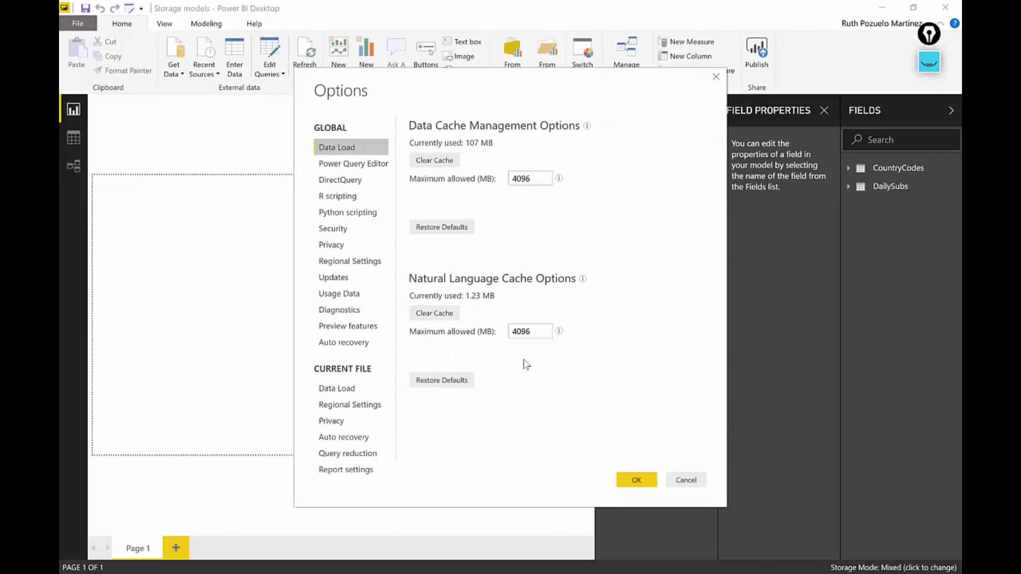
{"action": "left_click", "coordinate": [335, 326]}
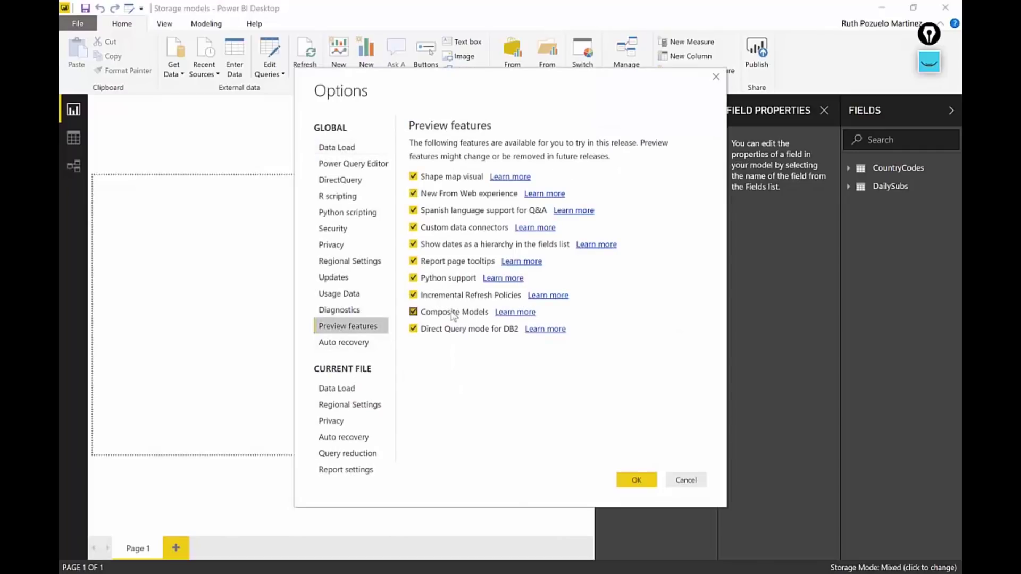
{"action": "left_click", "coordinate": [636, 480]}
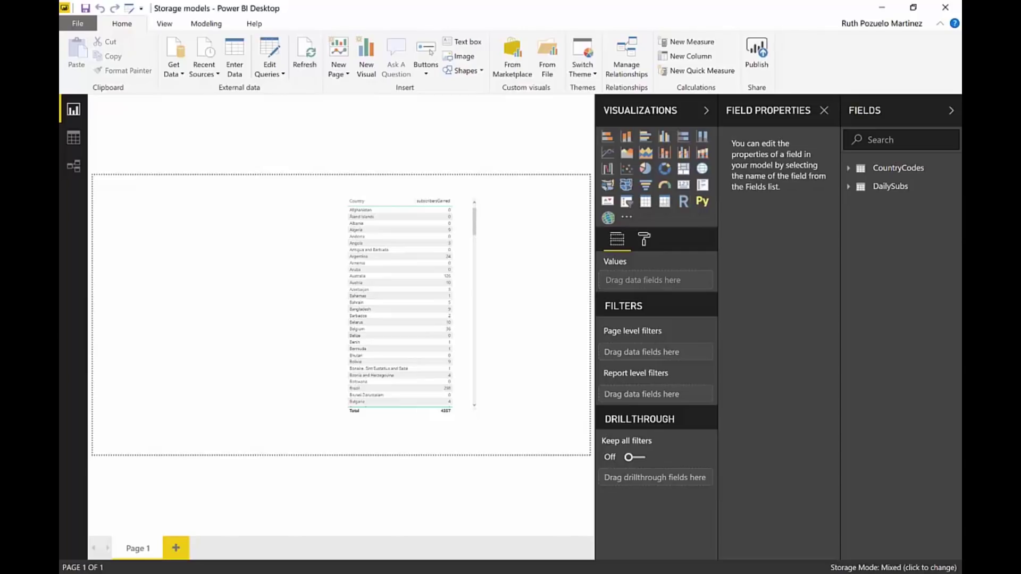
Inspect the CountryCodes rows in Data view, then go back to the report's Fields list.
{"action": "left_click", "coordinate": [73, 139]}
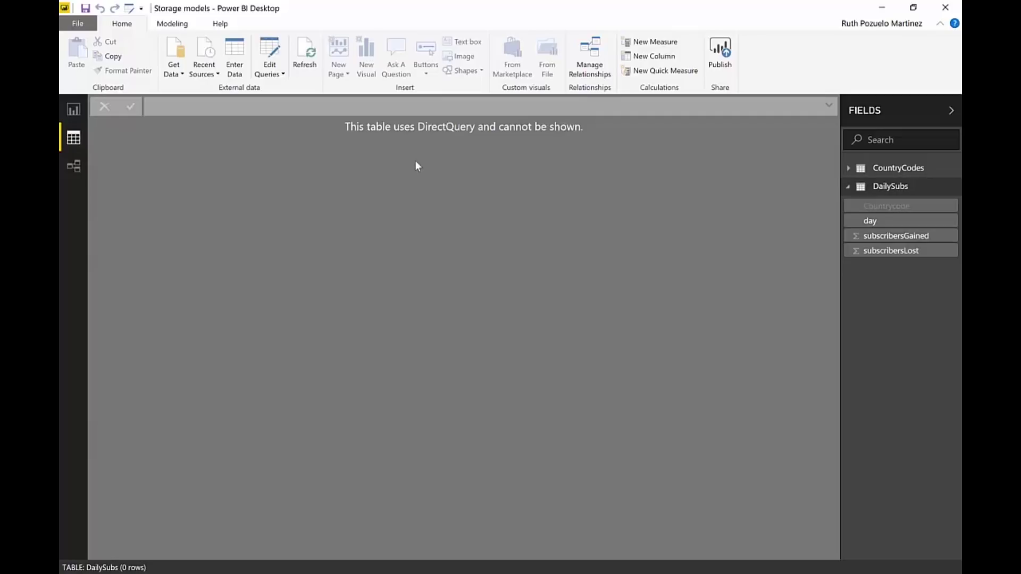
{"action": "left_click", "coordinate": [896, 168]}
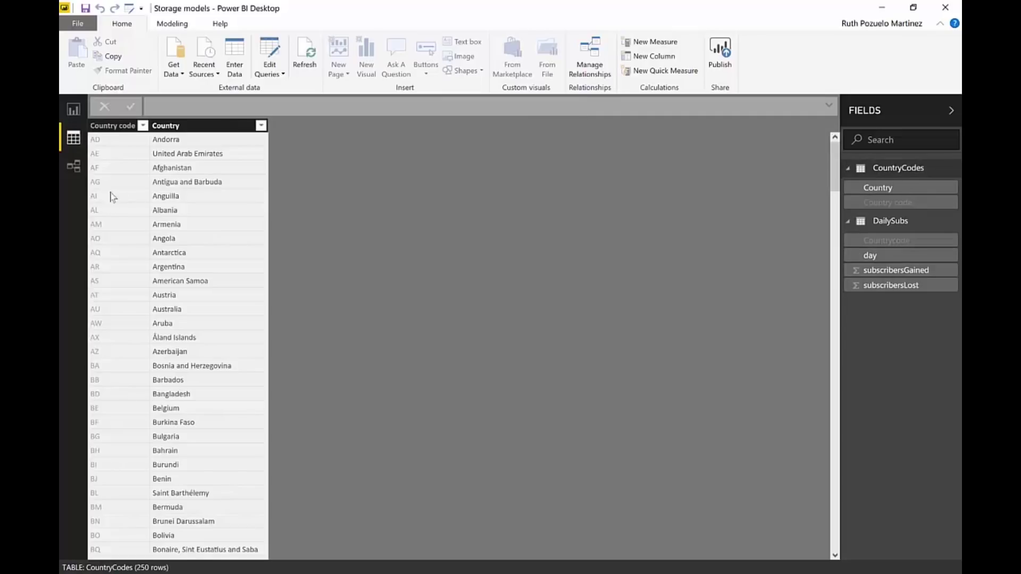
{"action": "left_click", "coordinate": [69, 110]}
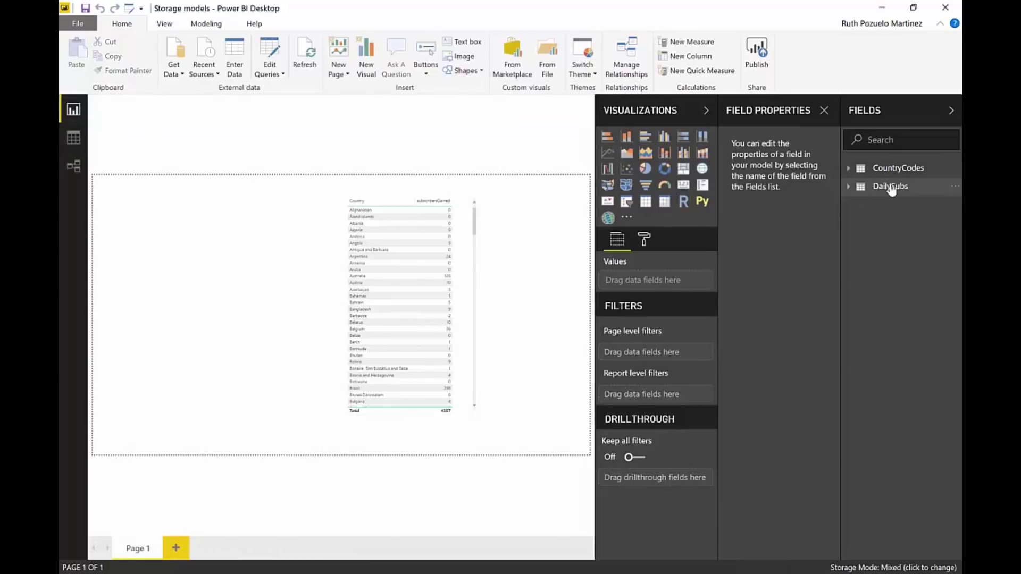
{"action": "mouse_move", "coordinate": [881, 189]}
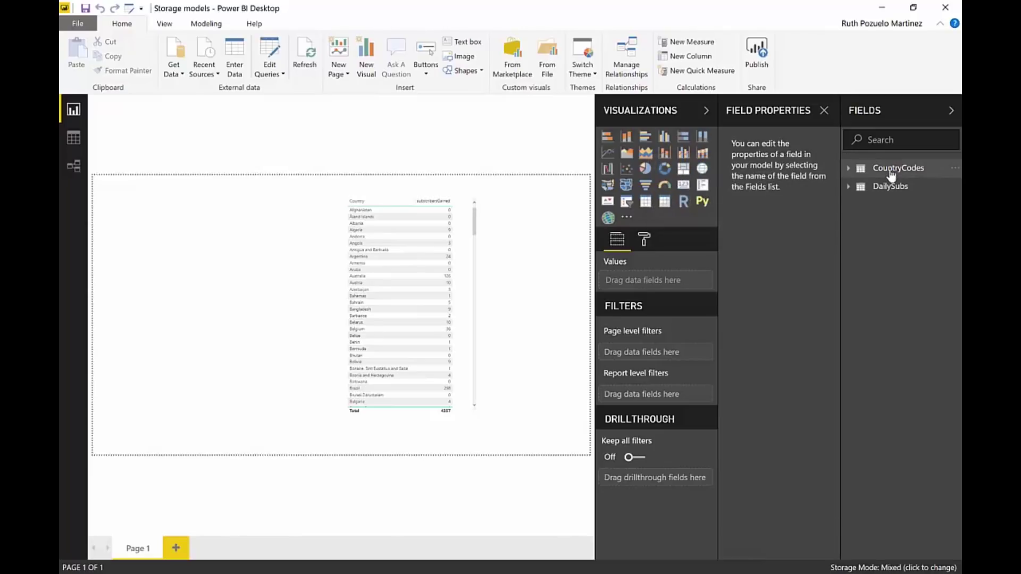
{"action": "mouse_move", "coordinate": [892, 173]}
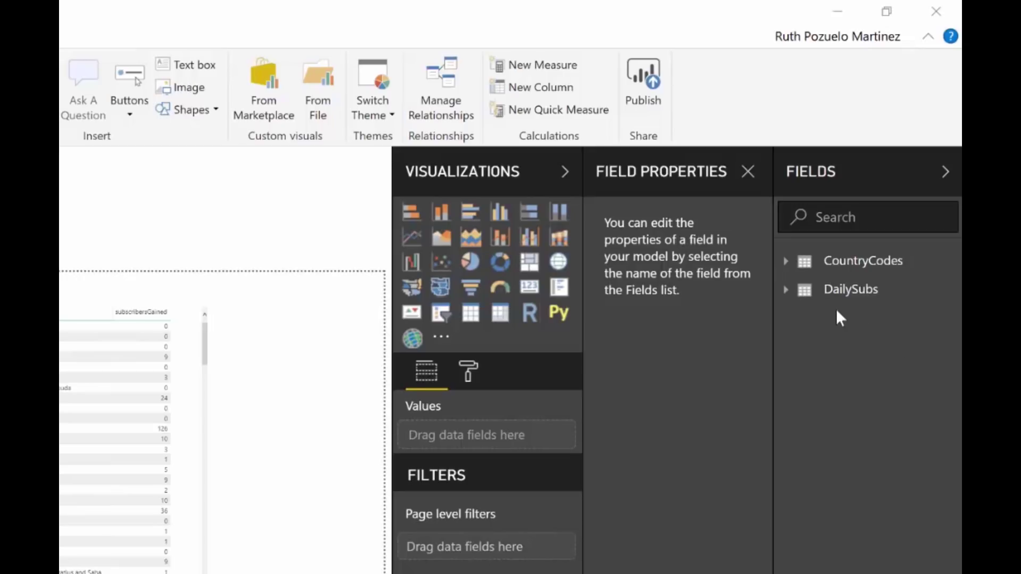
Compare DailySubs' properties with CountryCodes' Import storage mode, then close the properties pane.
{"action": "left_click", "coordinate": [898, 292]}
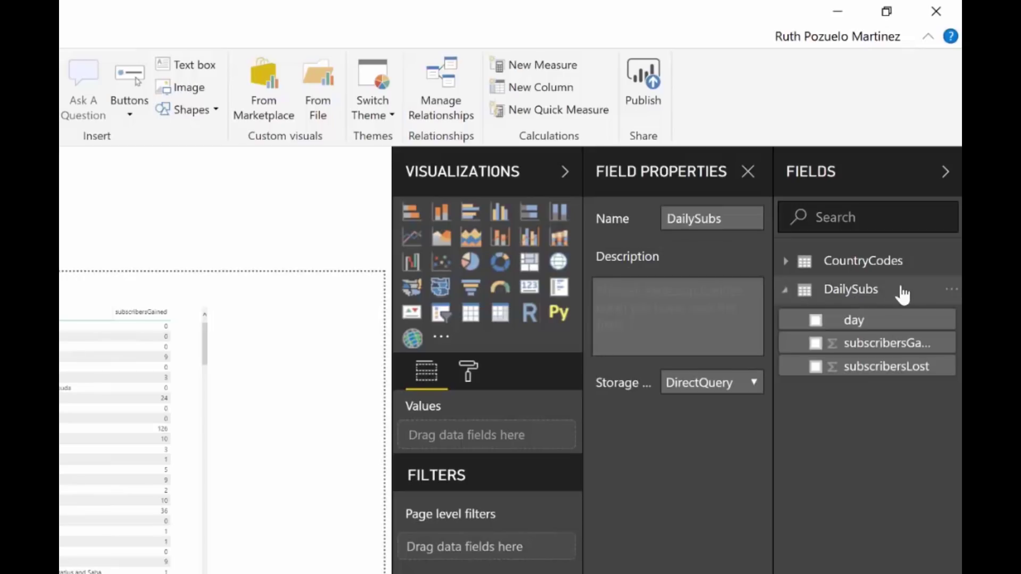
{"action": "right_click", "coordinate": [862, 297]}
{"action": "left_click", "coordinate": [873, 266]}
{"action": "left_click", "coordinate": [873, 264]}
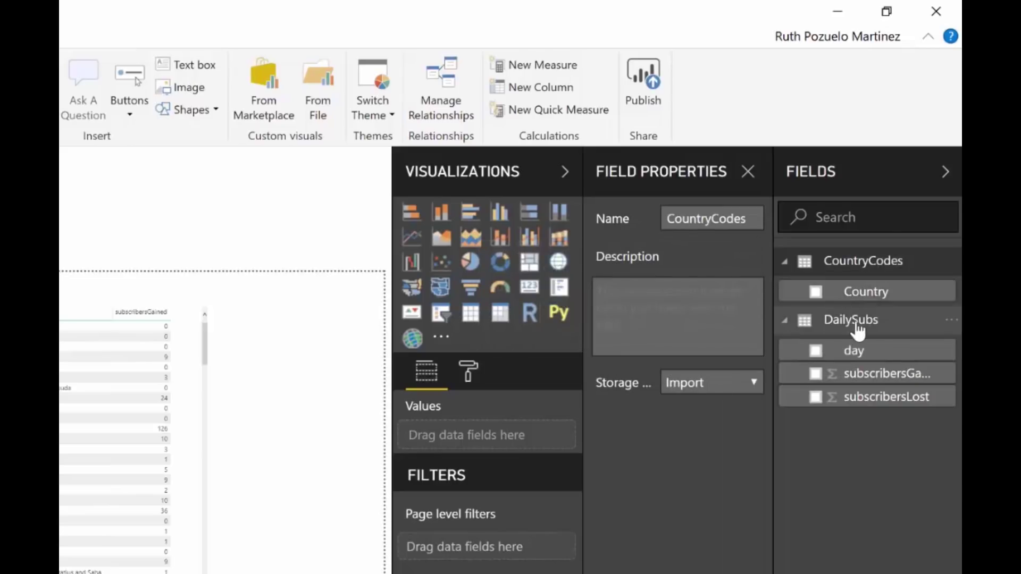
{"action": "left_click", "coordinate": [748, 172]}
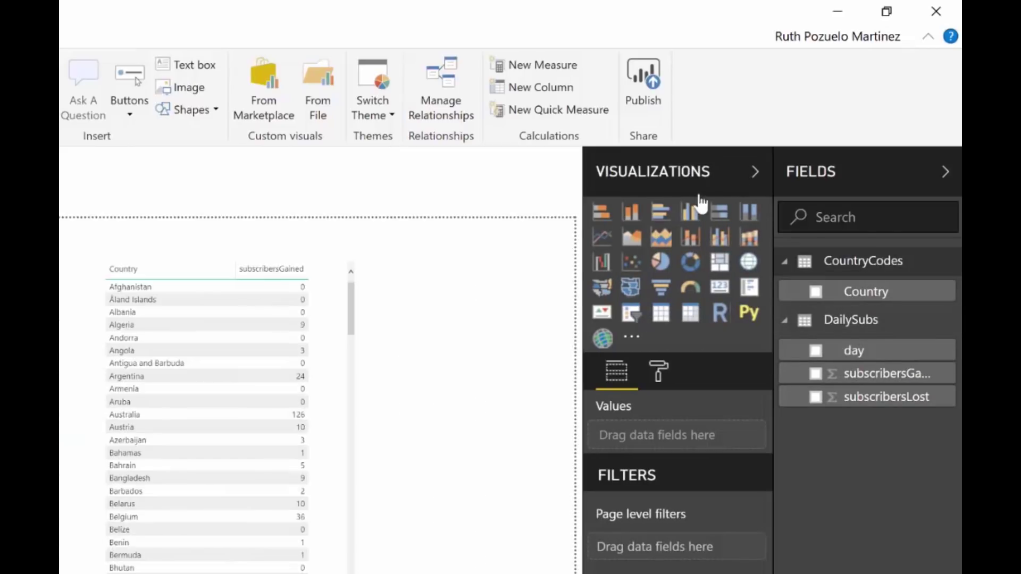
Reopen DailySubs' properties and list its storage modes, leaving it on DirectQuery.
{"action": "right_click", "coordinate": [854, 324]}
{"action": "left_click", "coordinate": [707, 572]}
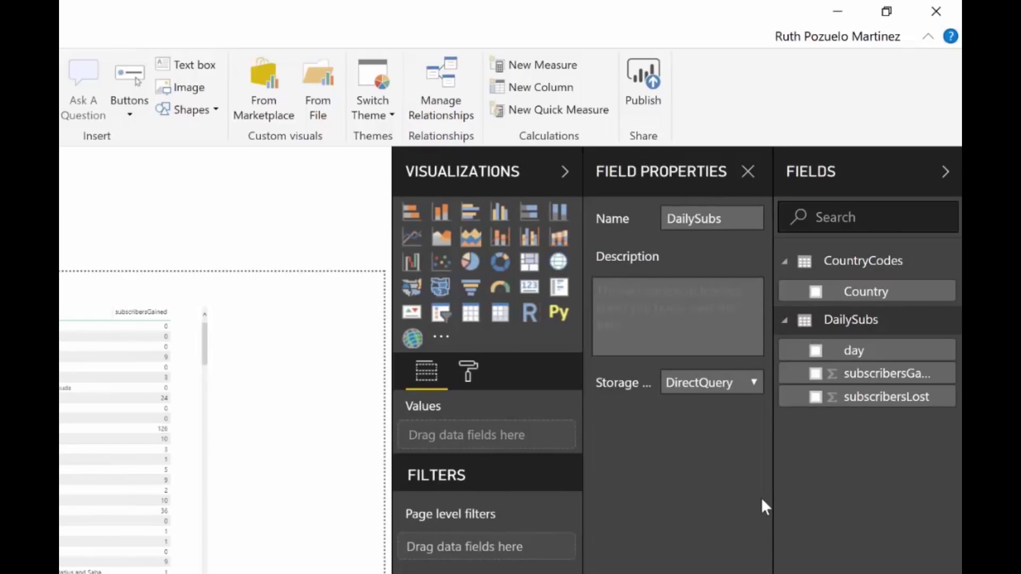
{"action": "left_click", "coordinate": [692, 384]}
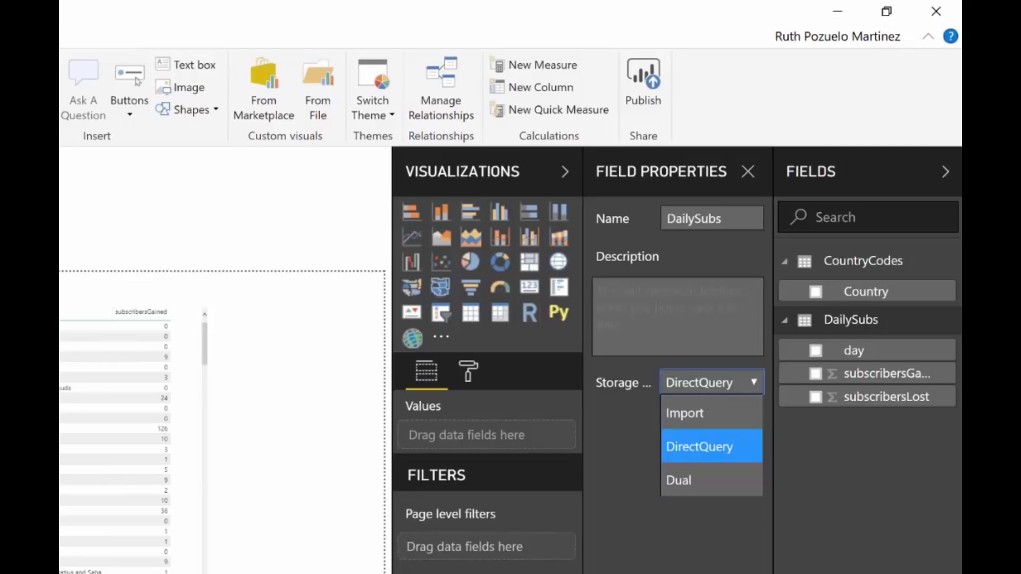
{"action": "key", "text": "alt+Tab"}
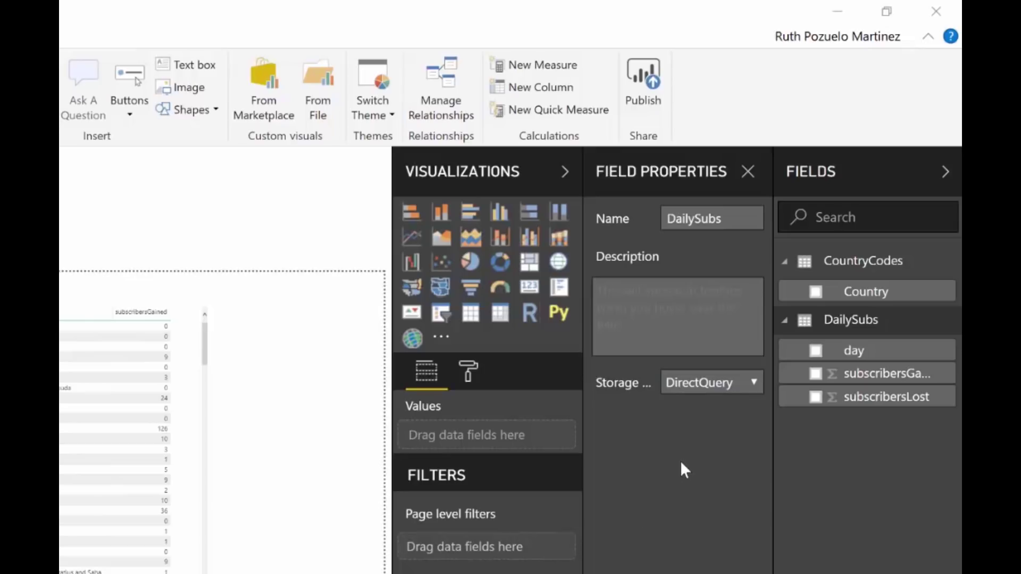
{"action": "left_click", "coordinate": [716, 378]}
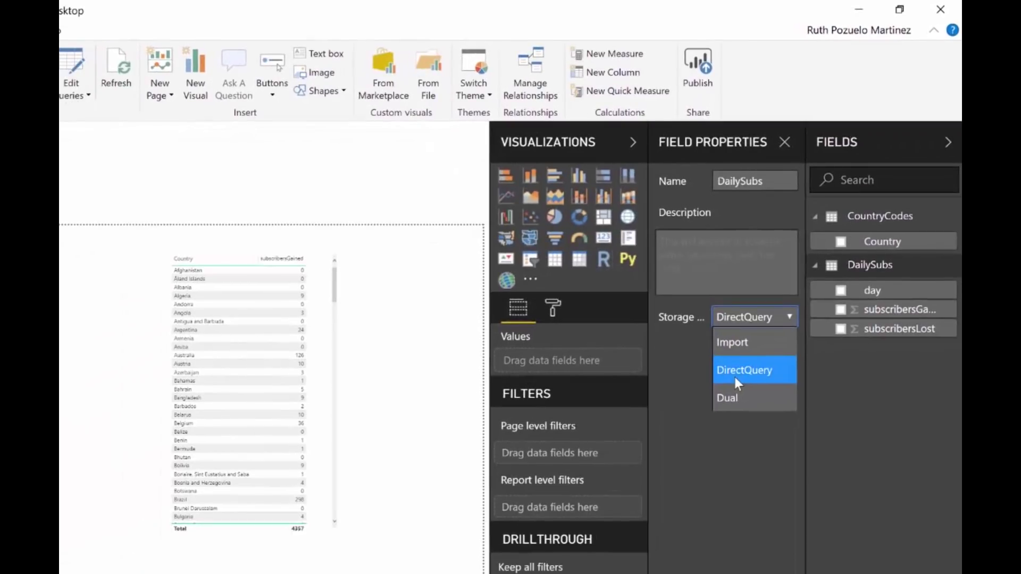
Switch DailySubs to Dual storage and confirm, then revert it to DirectQuery and confirm.
{"action": "left_click", "coordinate": [758, 401]}
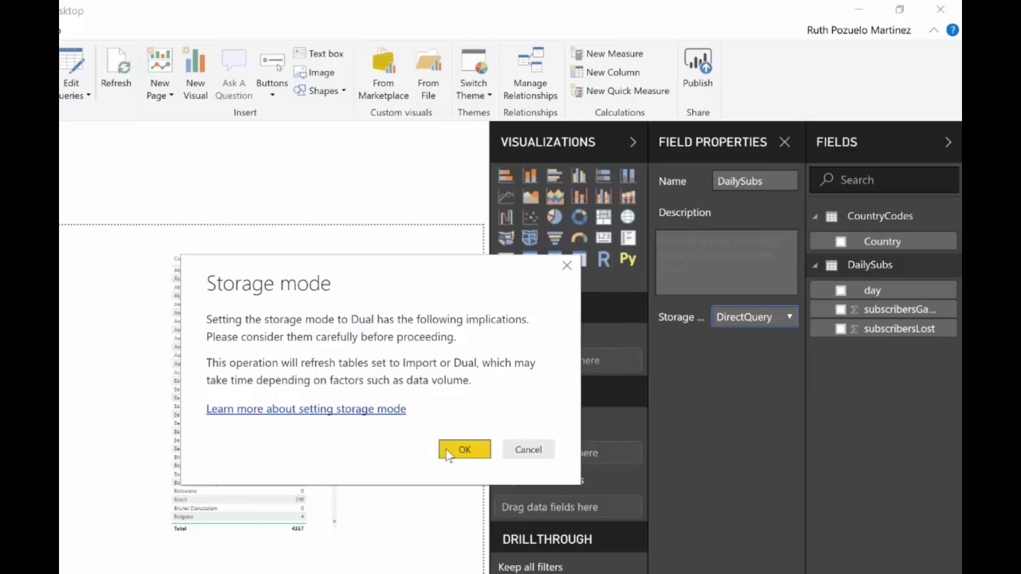
{"action": "left_click", "coordinate": [449, 453]}
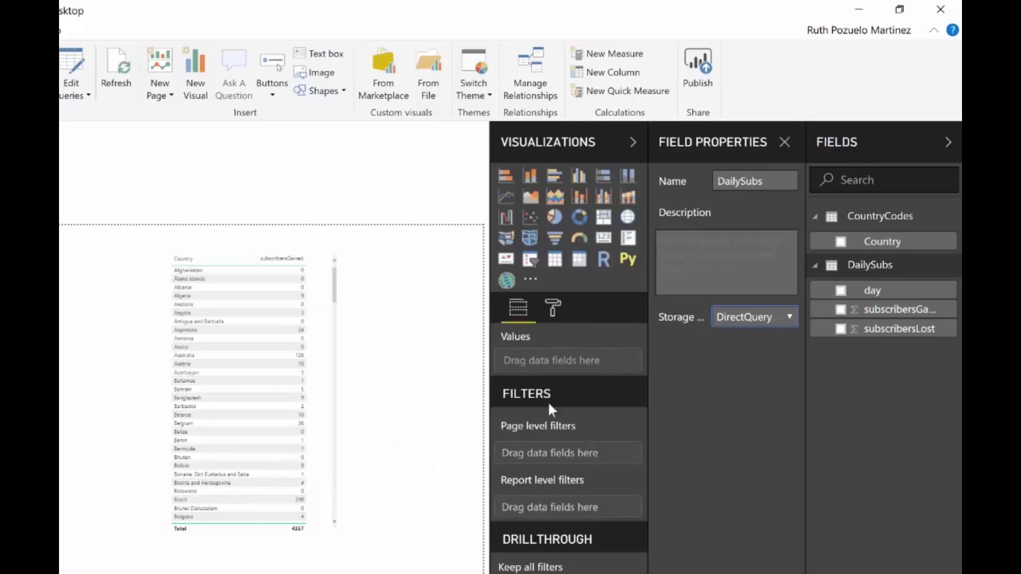
{"action": "left_click", "coordinate": [770, 316]}
{"action": "left_click", "coordinate": [750, 370]}
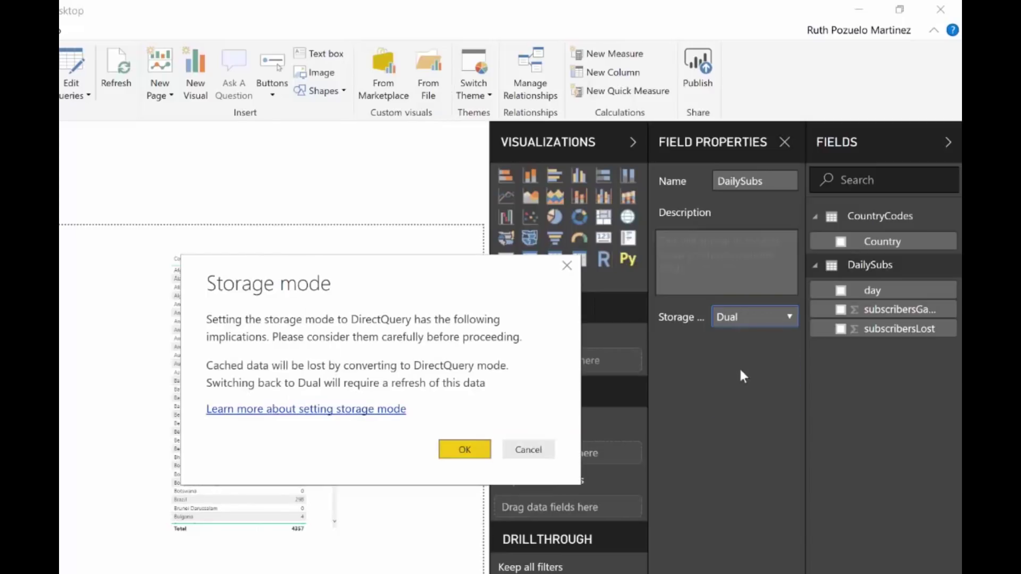
{"action": "left_click", "coordinate": [458, 452]}
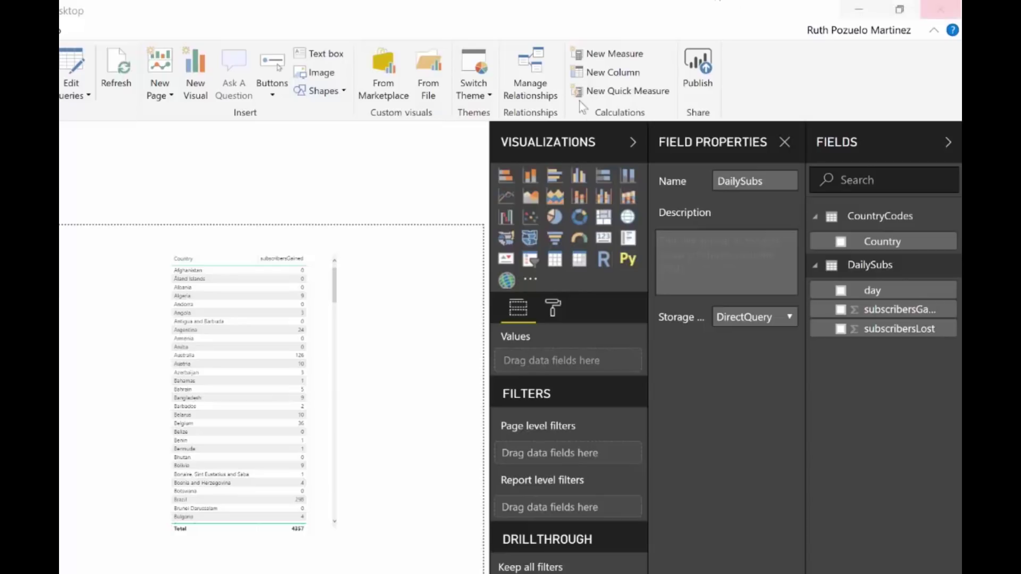
Choose Dual for DailySubs, highlight the note that Import and Dual tables will refresh, and confirm.
{"action": "left_click", "coordinate": [743, 319]}
{"action": "left_click", "coordinate": [739, 400]}
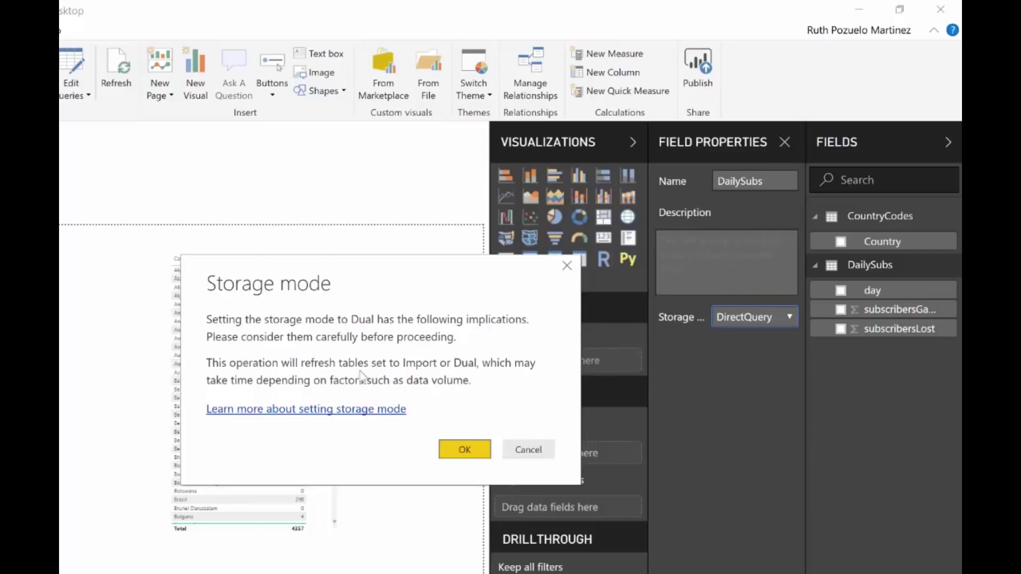
{"action": "left_click_drag", "start_coordinate": [269, 363], "coordinate": [418, 368]}
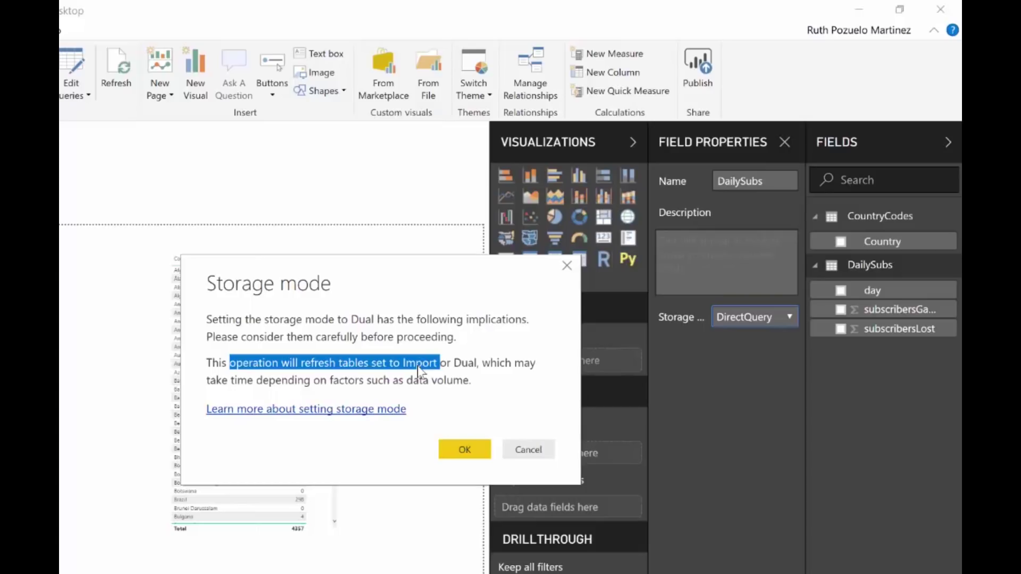
{"action": "left_click", "coordinate": [330, 366]}
{"action": "left_click_drag", "start_coordinate": [228, 364], "coordinate": [468, 380]}
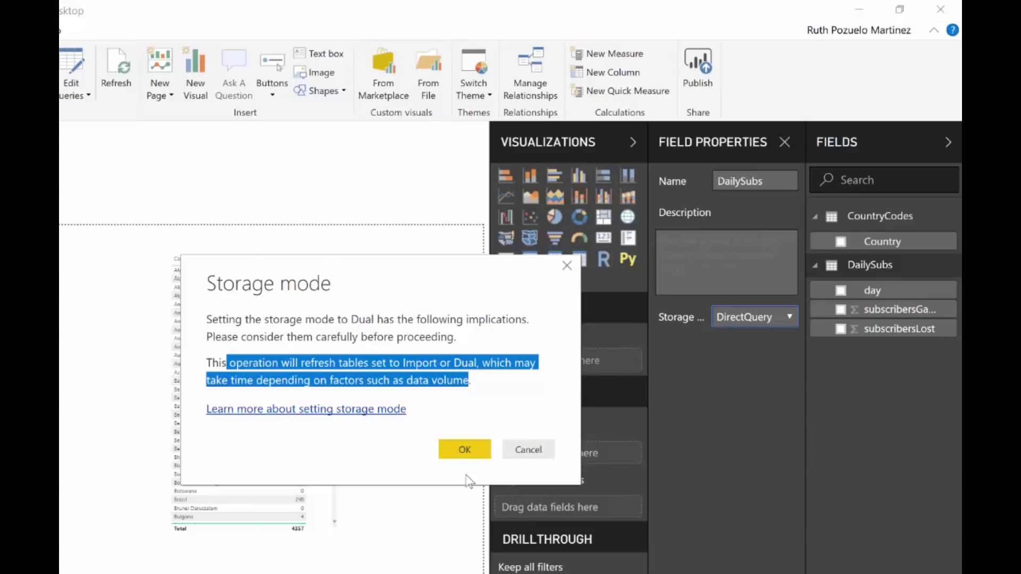
{"action": "left_click", "coordinate": [476, 451]}
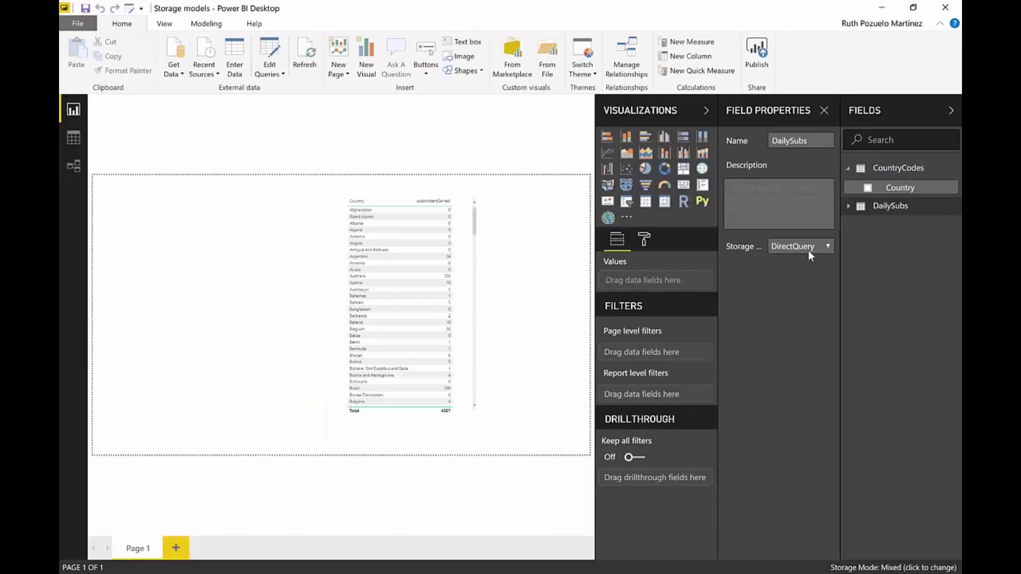
Set DailySubs to Dual storage, accept the refresh warning, and switch to Model view.
{"action": "left_click", "coordinate": [761, 318]}
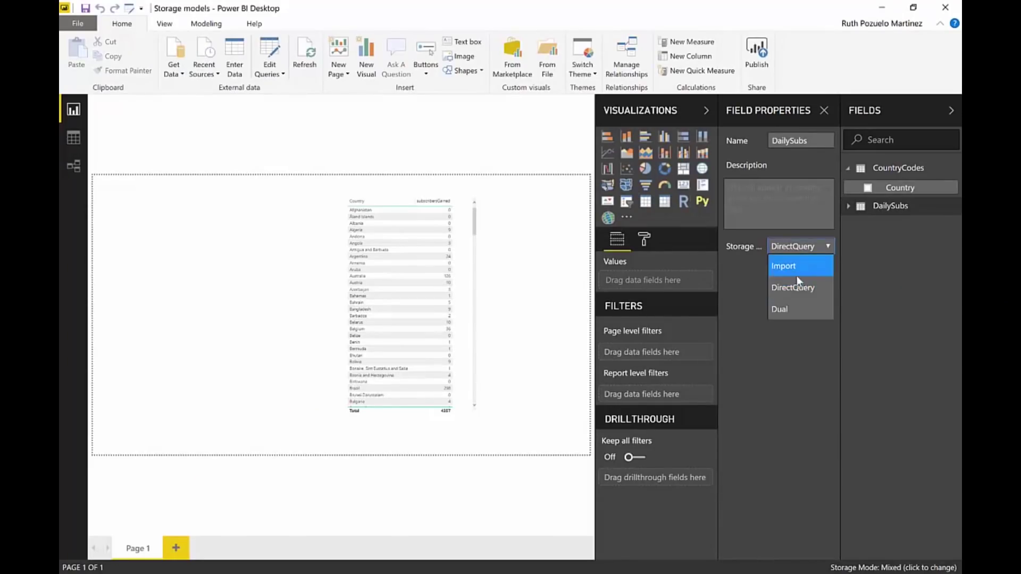
{"action": "left_click", "coordinate": [796, 310]}
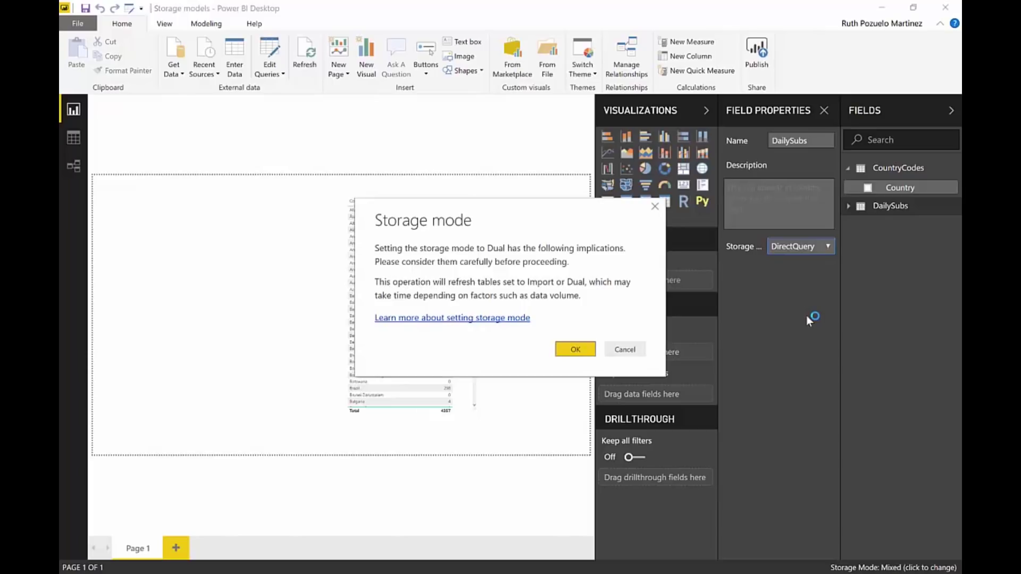
{"action": "left_click", "coordinate": [571, 349]}
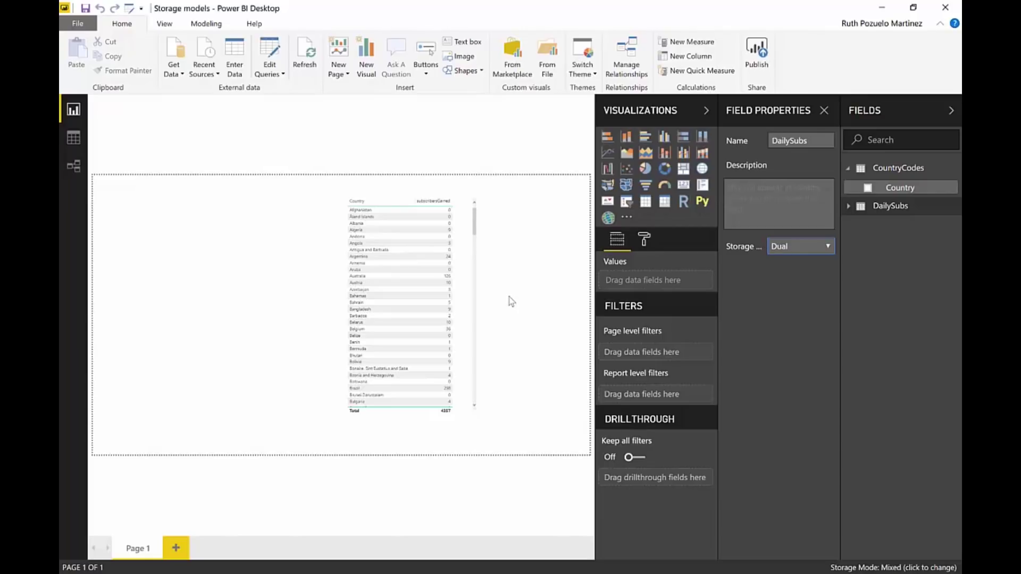
{"action": "left_click", "coordinate": [71, 167]}
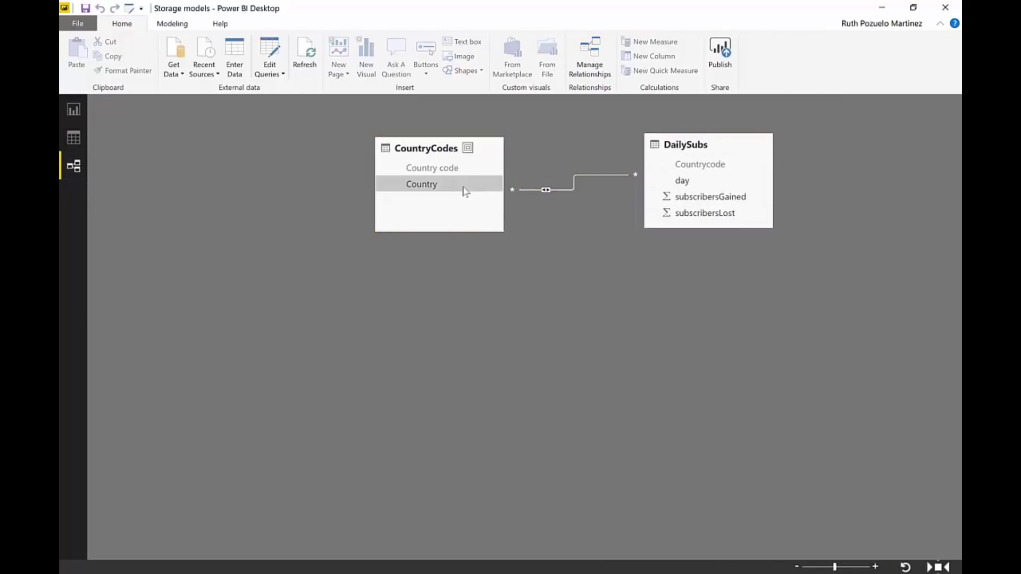
Shift the CountryCodes and DailySubs tables left in the model diagram.
{"action": "left_click_drag", "start_coordinate": [430, 154], "coordinate": [364, 152]}
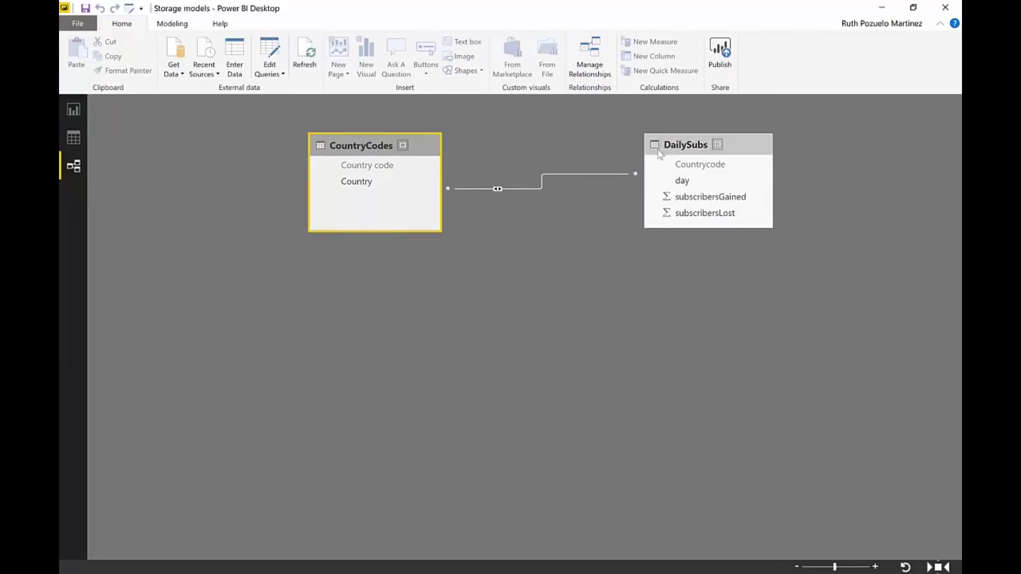
{"action": "left_click_drag", "start_coordinate": [661, 147], "coordinate": [578, 148]}
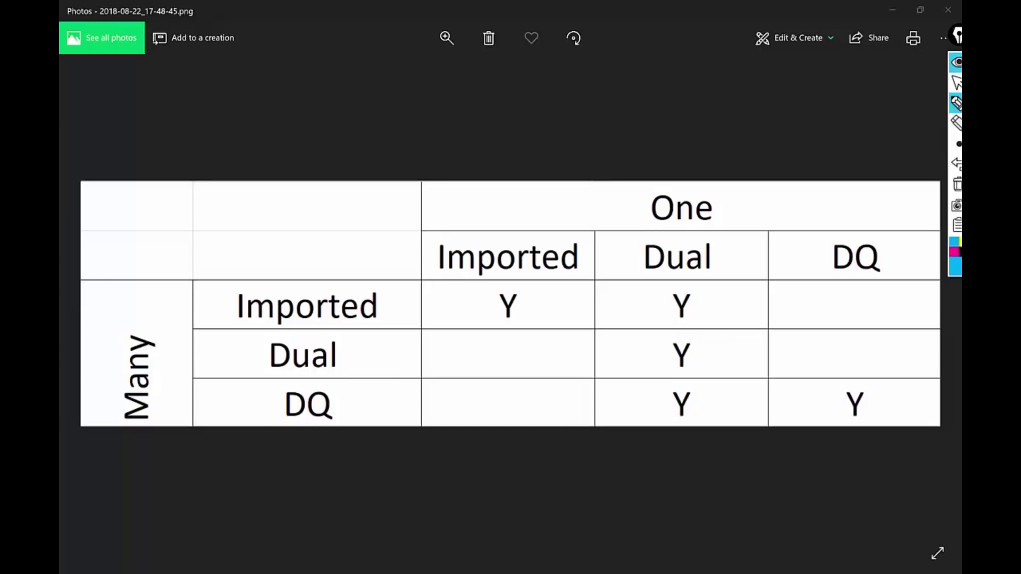
Circle Many, One and the Y entries in the rules table with the pen, then clear the ink.
{"action": "mouse_move", "coordinate": [150, 315]}
{"action": "left_mouse_down"}
{"action": "mouse_move", "coordinate": [136, 318]}
{"action": "mouse_move", "coordinate": [140, 455]}
{"action": "mouse_move", "coordinate": [123, 314]}
{"action": "mouse_move", "coordinate": [227, 305]}
{"action": "mouse_move", "coordinate": [211, 314]}
{"action": "left_mouse_up"}
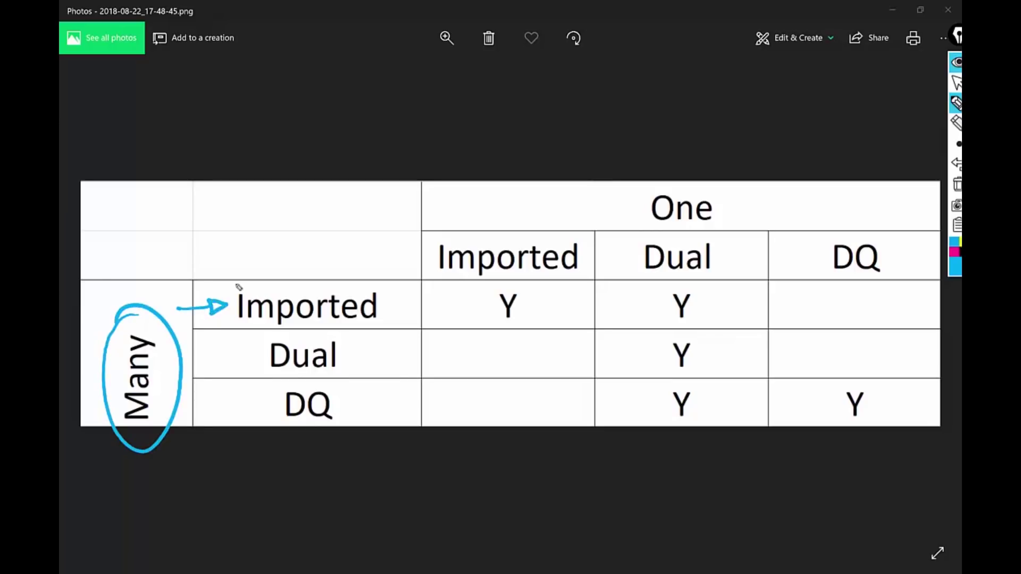
{"action": "mouse_move", "coordinate": [612, 220]}
{"action": "left_mouse_down"}
{"action": "mouse_move", "coordinate": [641, 183]}
{"action": "mouse_move", "coordinate": [712, 208]}
{"action": "mouse_move", "coordinate": [609, 226]}
{"action": "mouse_move", "coordinate": [599, 243]}
{"action": "left_mouse_up"}
{"action": "left_click_drag", "start_coordinate": [593, 230], "coordinate": [588, 244]}
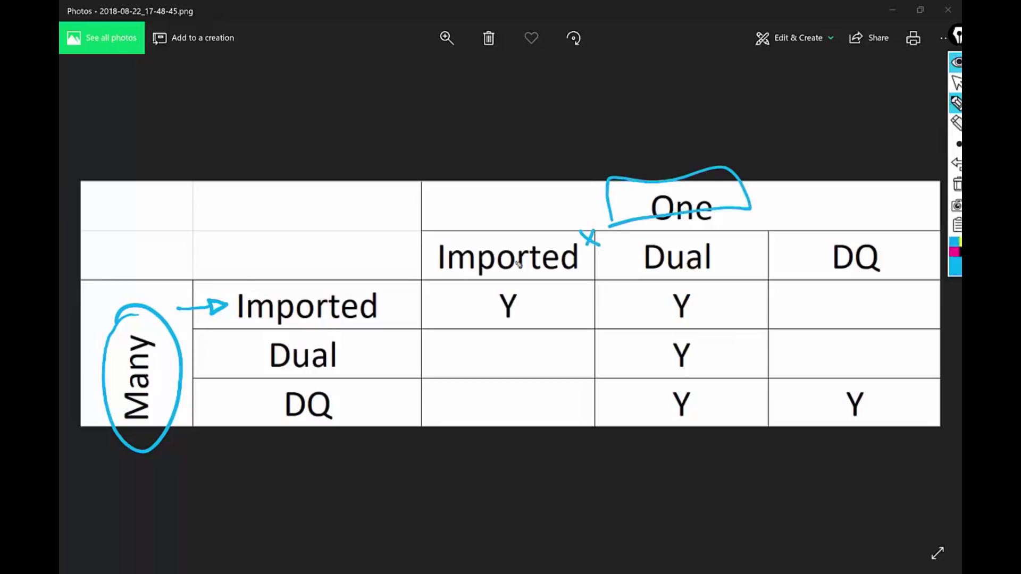
{"action": "mouse_move", "coordinate": [527, 302]}
{"action": "left_mouse_down"}
{"action": "mouse_move", "coordinate": [541, 316]}
{"action": "mouse_move", "coordinate": [567, 299]}
{"action": "left_mouse_up"}
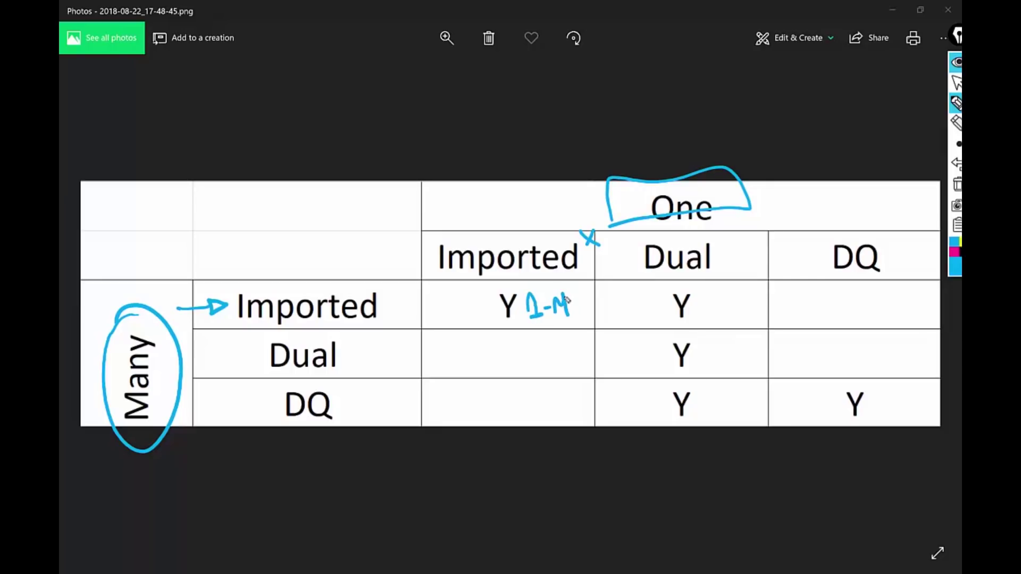
{"action": "mouse_move", "coordinate": [359, 357]}
{"action": "left_mouse_down"}
{"action": "mouse_move", "coordinate": [694, 337]}
{"action": "mouse_move", "coordinate": [666, 270]}
{"action": "left_mouse_up"}
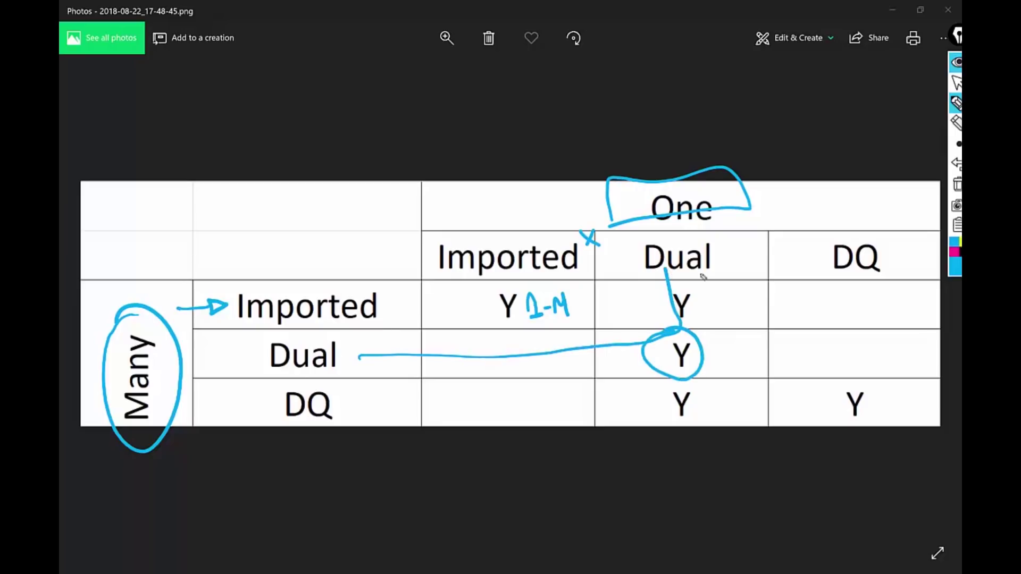
{"action": "left_click_drag", "start_coordinate": [345, 404], "coordinate": [450, 410]}
{"action": "mouse_move", "coordinate": [828, 390]}
{"action": "left_mouse_down"}
{"action": "mouse_move", "coordinate": [840, 369]}
{"action": "mouse_move", "coordinate": [841, 274]}
{"action": "left_mouse_up"}
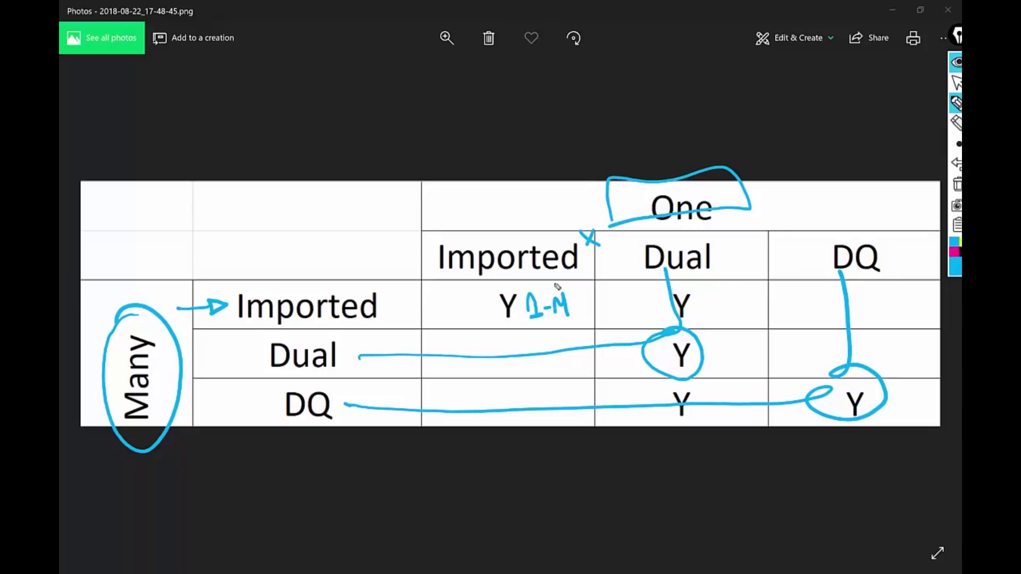
{"action": "mouse_move", "coordinate": [699, 284]}
{"action": "left_mouse_down"}
{"action": "mouse_move", "coordinate": [643, 313]}
{"action": "mouse_move", "coordinate": [673, 269]}
{"action": "left_mouse_up"}
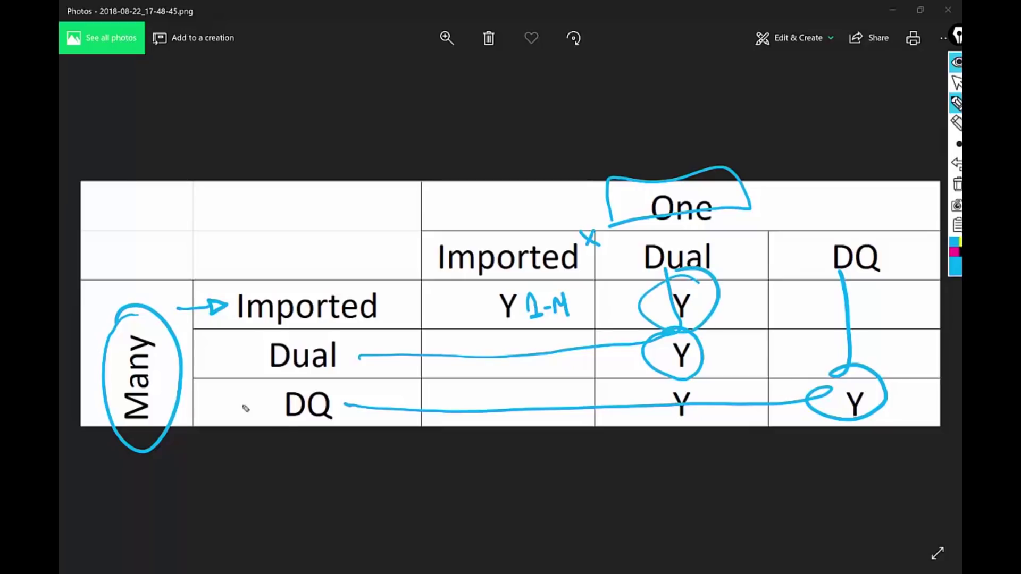
{"action": "mouse_move", "coordinate": [665, 411]}
{"action": "left_mouse_down"}
{"action": "mouse_move", "coordinate": [721, 391]}
{"action": "mouse_move", "coordinate": [673, 434]}
{"action": "left_mouse_up"}
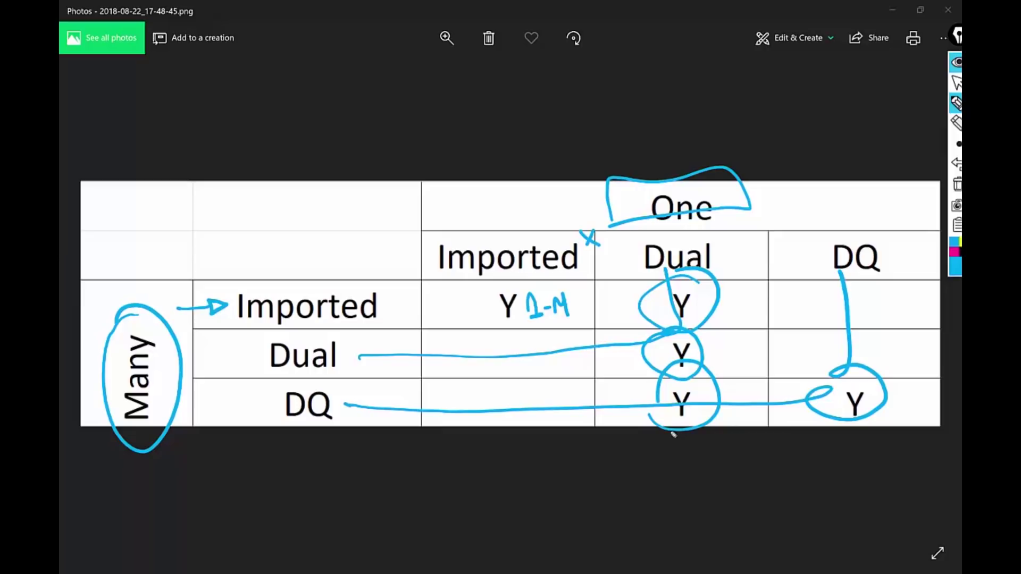
{"action": "left_click", "coordinate": [956, 184]}
Write m:m in the Dual and DQ rows' Imported cells and the Imported row's DQ cell.
{"action": "left_click_drag", "start_coordinate": [470, 349], "coordinate": [476, 368]}
{"action": "mouse_move", "coordinate": [481, 349]}
{"action": "left_mouse_down"}
{"action": "mouse_move", "coordinate": [475, 359]}
{"action": "mouse_move", "coordinate": [554, 358]}
{"action": "mouse_move", "coordinate": [547, 369]}
{"action": "left_mouse_up"}
{"action": "mouse_move", "coordinate": [480, 398]}
{"action": "left_mouse_down"}
{"action": "mouse_move", "coordinate": [498, 417]}
{"action": "mouse_move", "coordinate": [553, 423]}
{"action": "left_mouse_up"}
{"action": "mouse_move", "coordinate": [825, 298]}
{"action": "left_mouse_down"}
{"action": "mouse_move", "coordinate": [847, 319]}
{"action": "mouse_move", "coordinate": [883, 305]}
{"action": "mouse_move", "coordinate": [890, 318]}
{"action": "left_mouse_up"}
{"action": "mouse_move", "coordinate": [828, 350]}
{"action": "left_mouse_down"}
{"action": "mouse_move", "coordinate": [854, 368]}
{"action": "mouse_move", "coordinate": [897, 367]}
{"action": "left_mouse_up"}
Finish m:m in the Dual row's DQ cell and tick the Imported, Dual and DQ labels.
{"action": "left_click", "coordinate": [857, 365]}
{"action": "left_click", "coordinate": [871, 349]}
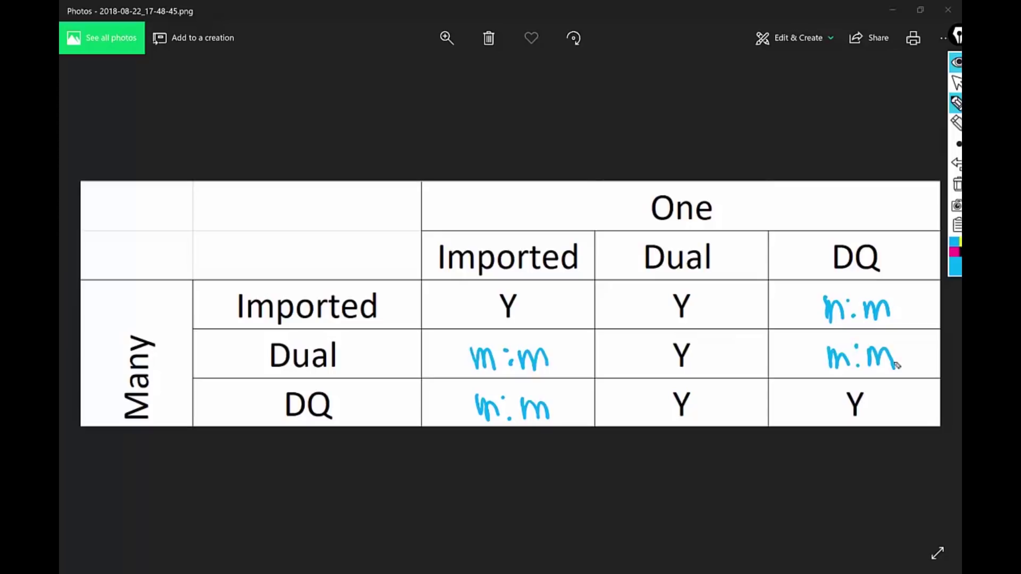
{"action": "left_click_drag", "start_coordinate": [407, 295], "coordinate": [447, 261]}
{"action": "left_click_drag", "start_coordinate": [392, 346], "coordinate": [392, 360]}
{"action": "mouse_move", "coordinate": [739, 242]}
{"action": "left_mouse_down"}
{"action": "mouse_move", "coordinate": [753, 254]}
{"action": "mouse_move", "coordinate": [744, 252]}
{"action": "left_mouse_up"}
{"action": "left_click_drag", "start_coordinate": [400, 397], "coordinate": [399, 410]}
Mark the DQ column header and DQ/DQ Y, then loop the three Ys in the Dual column.
{"action": "left_click_drag", "start_coordinate": [901, 242], "coordinate": [919, 255]}
{"action": "left_click_drag", "start_coordinate": [914, 246], "coordinate": [906, 254]}
{"action": "left_click_drag", "start_coordinate": [892, 395], "coordinate": [910, 406]}
{"action": "left_click_drag", "start_coordinate": [903, 397], "coordinate": [896, 407]}
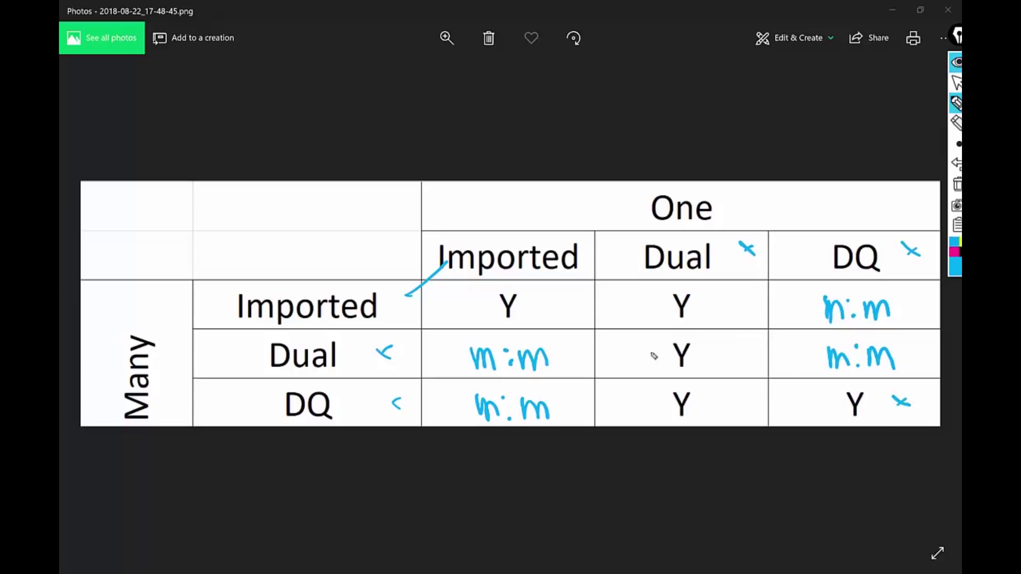
{"action": "mouse_move", "coordinate": [667, 295]}
{"action": "left_mouse_down"}
{"action": "mouse_move", "coordinate": [687, 423]}
{"action": "mouse_move", "coordinate": [661, 277]}
{"action": "left_mouse_up"}
{"action": "mouse_move", "coordinate": [484, 307]}
{"action": "left_mouse_down"}
{"action": "mouse_move", "coordinate": [863, 441]}
{"action": "mouse_move", "coordinate": [754, 337]}
{"action": "mouse_move", "coordinate": [482, 292]}
{"action": "mouse_move", "coordinate": [500, 316]}
{"action": "left_mouse_up"}
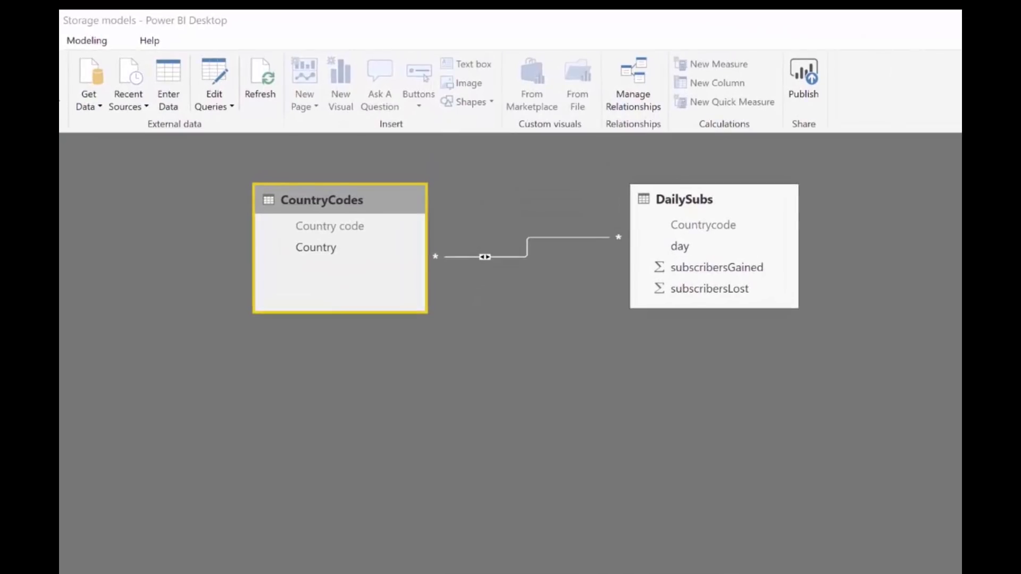
{"action": "mouse_move", "coordinate": [310, 155]}
{"action": "left_mouse_down"}
{"action": "mouse_move", "coordinate": [334, 177]}
{"action": "mouse_move", "coordinate": [367, 171]}
{"action": "left_mouse_up"}
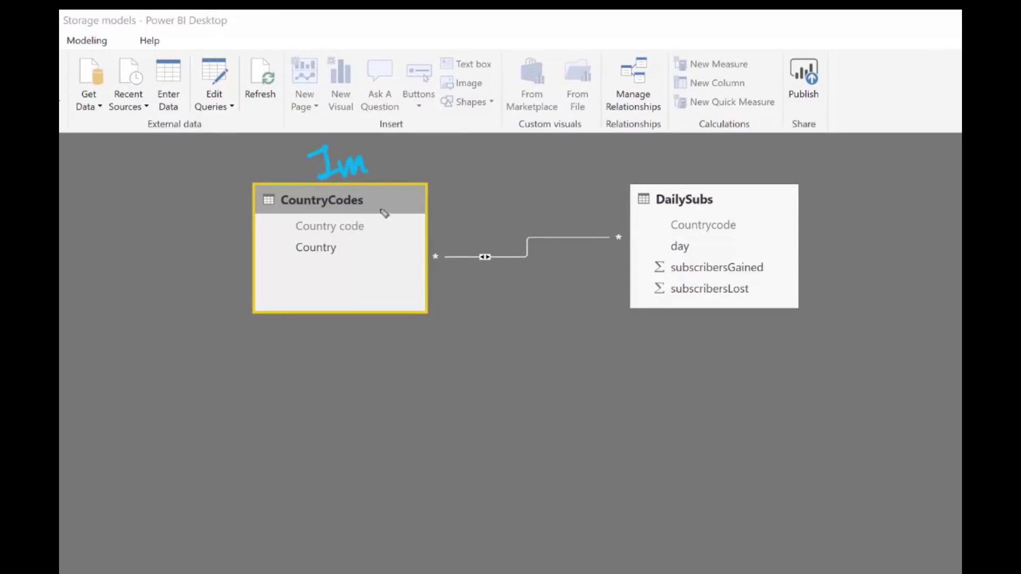
{"action": "left_click_drag", "start_coordinate": [381, 240], "coordinate": [403, 256]}
{"action": "mouse_move", "coordinate": [708, 174]}
{"action": "left_mouse_down"}
{"action": "mouse_move", "coordinate": [701, 184]}
{"action": "mouse_move", "coordinate": [761, 174]}
{"action": "left_mouse_up"}
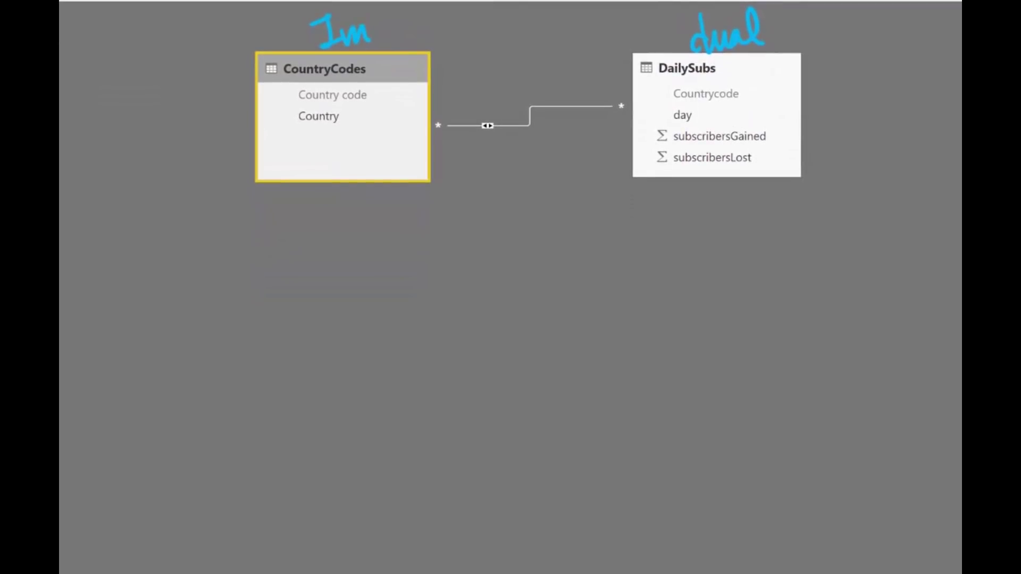
{"action": "left_click_drag", "start_coordinate": [378, 31], "coordinate": [432, 10]}
{"action": "mouse_move", "coordinate": [379, 117]}
{"action": "left_mouse_down"}
{"action": "mouse_move", "coordinate": [379, 136]}
{"action": "mouse_move", "coordinate": [396, 134]}
{"action": "left_mouse_up"}
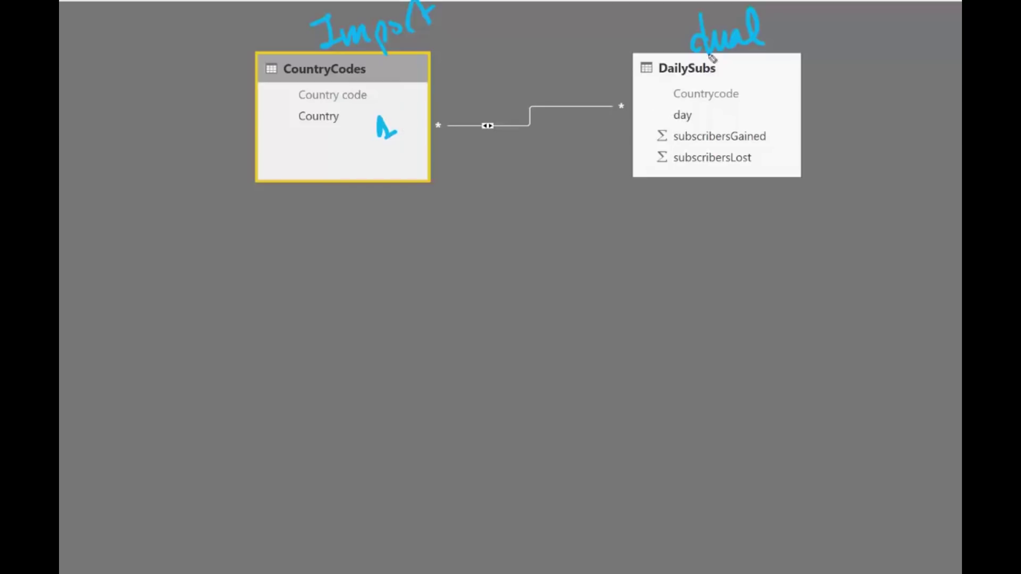
{"action": "left_click_drag", "start_coordinate": [610, 125], "coordinate": [612, 147]}
{"action": "mouse_move", "coordinate": [612, 139]}
{"action": "left_mouse_down"}
{"action": "mouse_move", "coordinate": [628, 132]}
{"action": "mouse_move", "coordinate": [640, 151]}
{"action": "left_mouse_up"}
{"action": "mouse_move", "coordinate": [348, 409]}
{"action": "left_mouse_down"}
{"action": "mouse_move", "coordinate": [349, 372]}
{"action": "mouse_move", "coordinate": [376, 410]}
{"action": "left_mouse_up"}
{"action": "mouse_move", "coordinate": [451, 393]}
{"action": "left_mouse_down"}
{"action": "mouse_move", "coordinate": [524, 387]}
{"action": "mouse_move", "coordinate": [545, 398]}
{"action": "mouse_move", "coordinate": [697, 410]}
{"action": "left_mouse_up"}
{"action": "left_click_drag", "start_coordinate": [692, 328], "coordinate": [693, 525]}
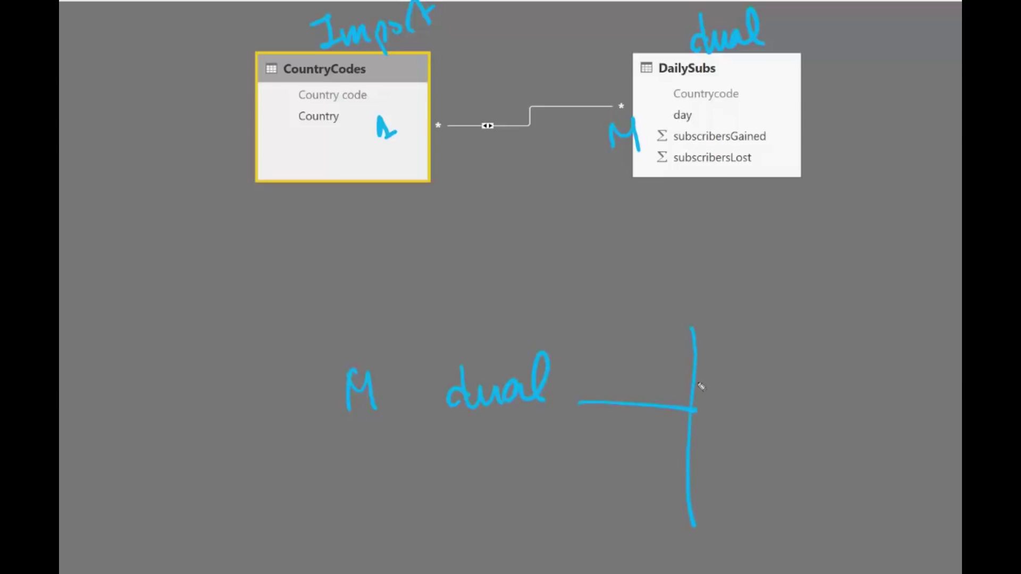
{"action": "mouse_move", "coordinate": [683, 309]}
{"action": "left_mouse_down"}
{"action": "mouse_move", "coordinate": [701, 294]}
{"action": "mouse_move", "coordinate": [733, 292]}
{"action": "mouse_move", "coordinate": [760, 256]}
{"action": "left_mouse_up"}
{"action": "mouse_move", "coordinate": [701, 394]}
{"action": "left_mouse_down"}
{"action": "mouse_move", "coordinate": [683, 420]}
{"action": "mouse_move", "coordinate": [691, 411]}
{"action": "left_mouse_up"}
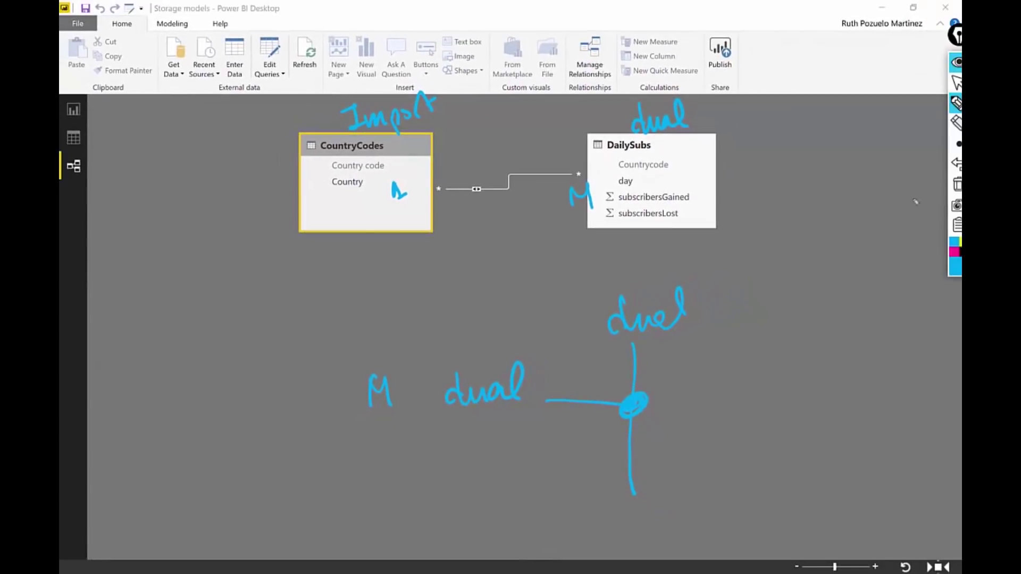
{"action": "left_click", "coordinate": [957, 184]}
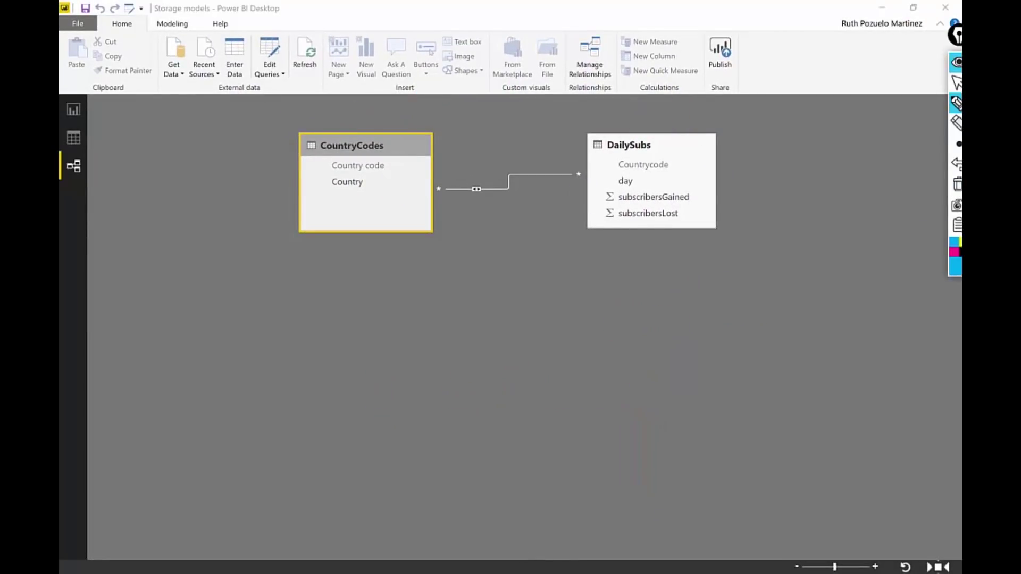
Bring the rules table forward, trace the Dual row to its Dual/Dual Y, clear the ink, and return to Power BI.
{"action": "left_click", "coordinate": [955, 62]}
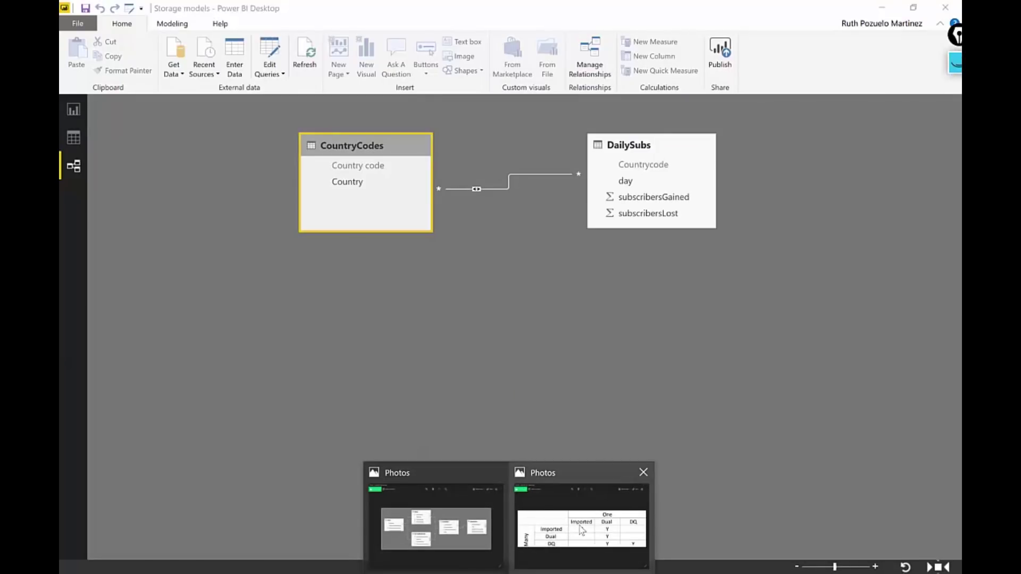
{"action": "left_click", "coordinate": [579, 525]}
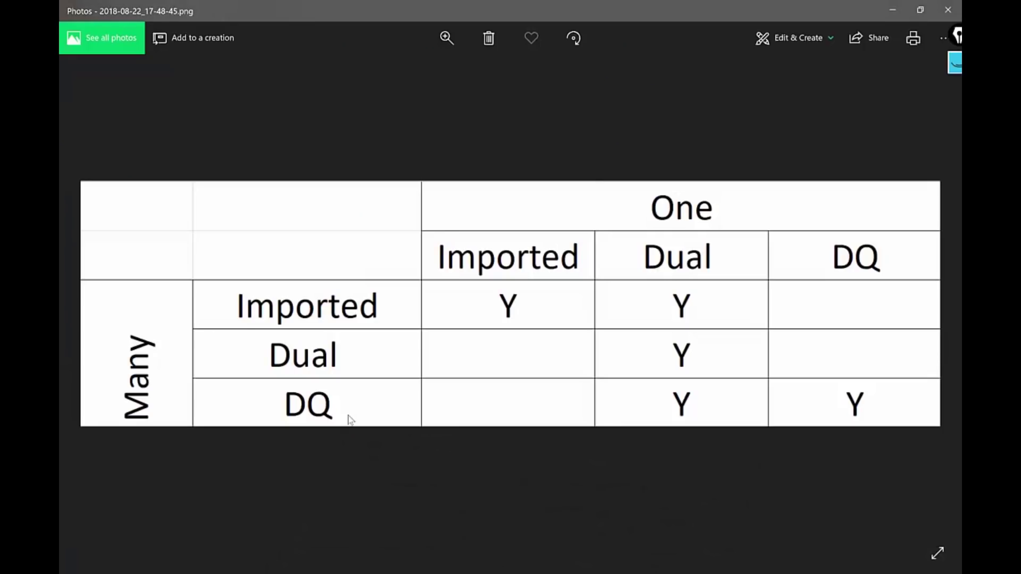
{"action": "left_click", "coordinate": [955, 68]}
{"action": "mouse_move", "coordinate": [328, 349]}
{"action": "left_mouse_down"}
{"action": "mouse_move", "coordinate": [381, 358]}
{"action": "mouse_move", "coordinate": [679, 342]}
{"action": "mouse_move", "coordinate": [665, 334]}
{"action": "mouse_move", "coordinate": [729, 253]}
{"action": "mouse_move", "coordinate": [640, 271]}
{"action": "left_mouse_up"}
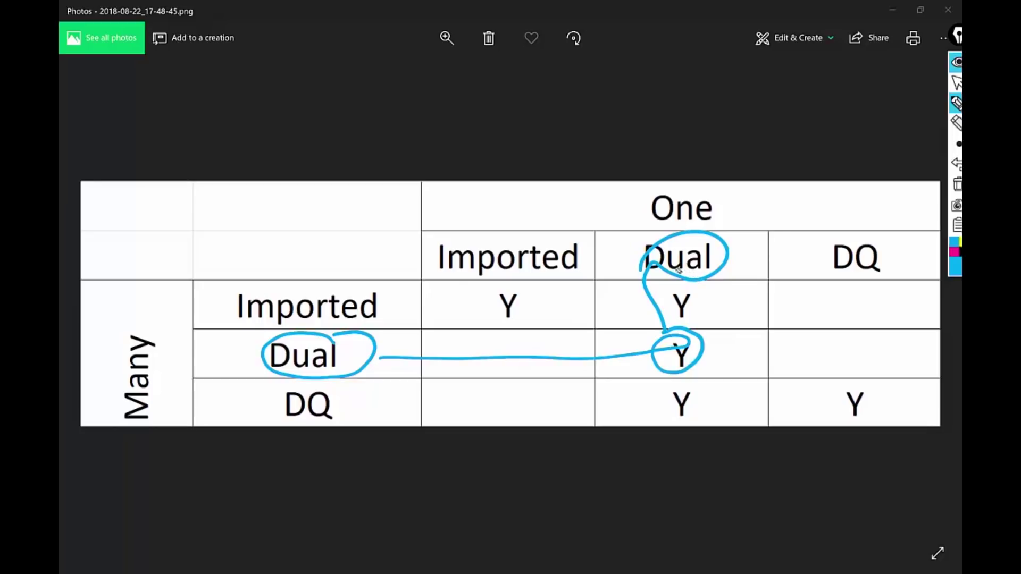
{"action": "left_click", "coordinate": [956, 85]}
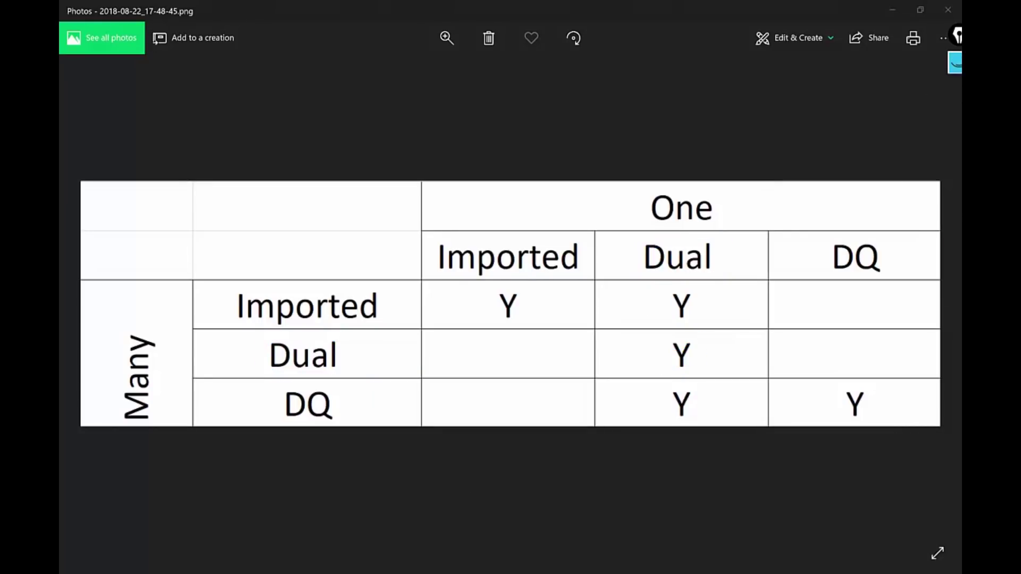
{"action": "key", "text": "alt+Tab"}
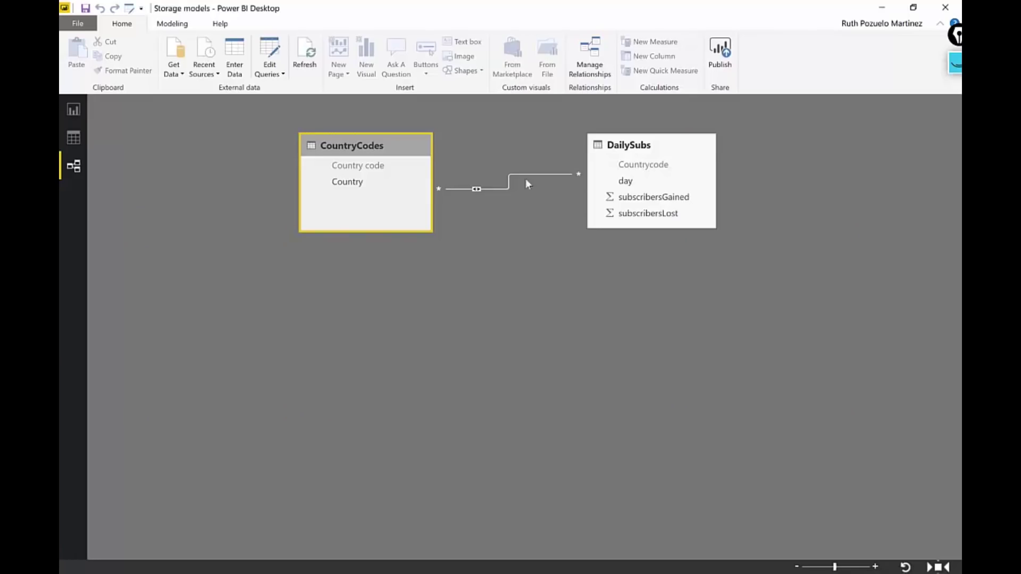
Try 1:1 and *:1 on the CountryCodes–DailySubs relationship, restore *:*, cancel, and open Edit Queries.
{"action": "double_click", "coordinate": [489, 187]}
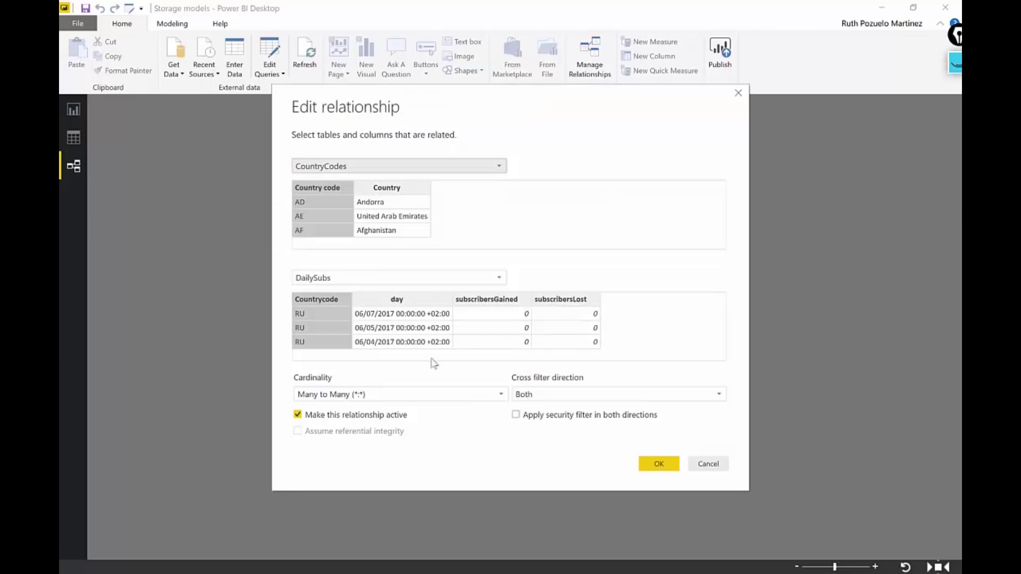
{"action": "left_click", "coordinate": [392, 400]}
{"action": "left_click", "coordinate": [385, 423]}
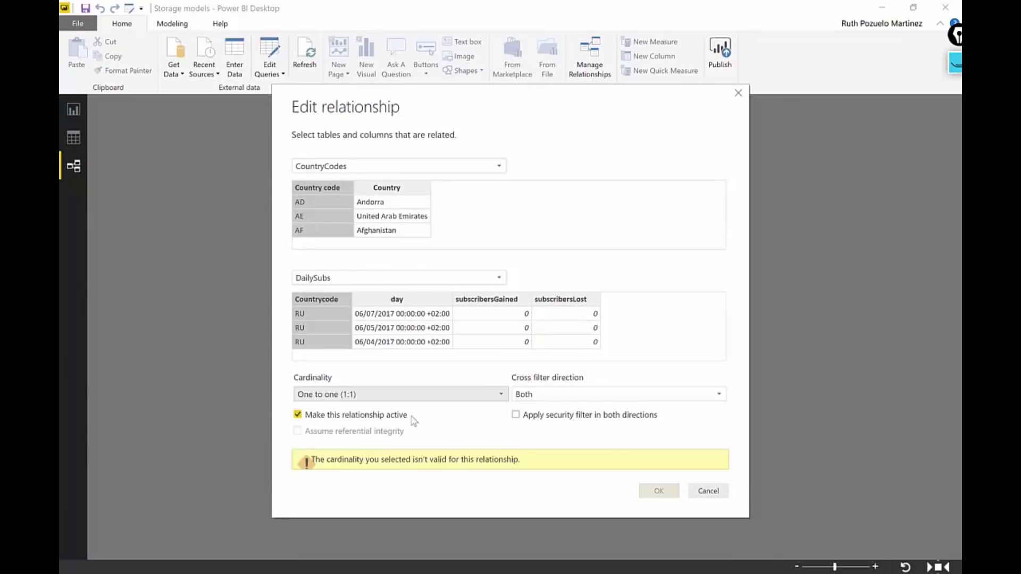
{"action": "left_click", "coordinate": [386, 396]}
{"action": "left_click", "coordinate": [378, 415]}
{"action": "left_click", "coordinate": [376, 397]}
{"action": "left_click", "coordinate": [372, 448]}
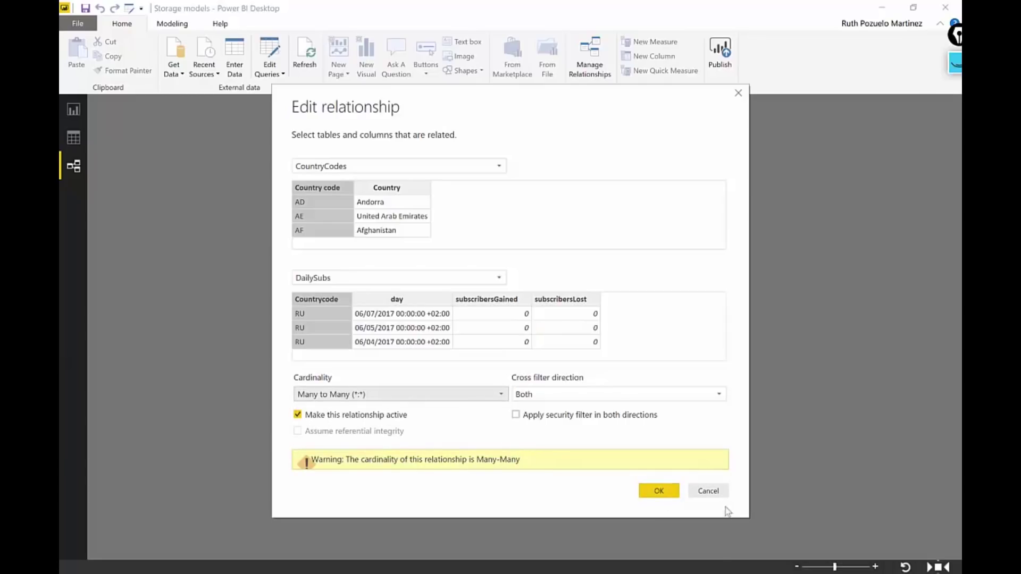
{"action": "left_click", "coordinate": [715, 492]}
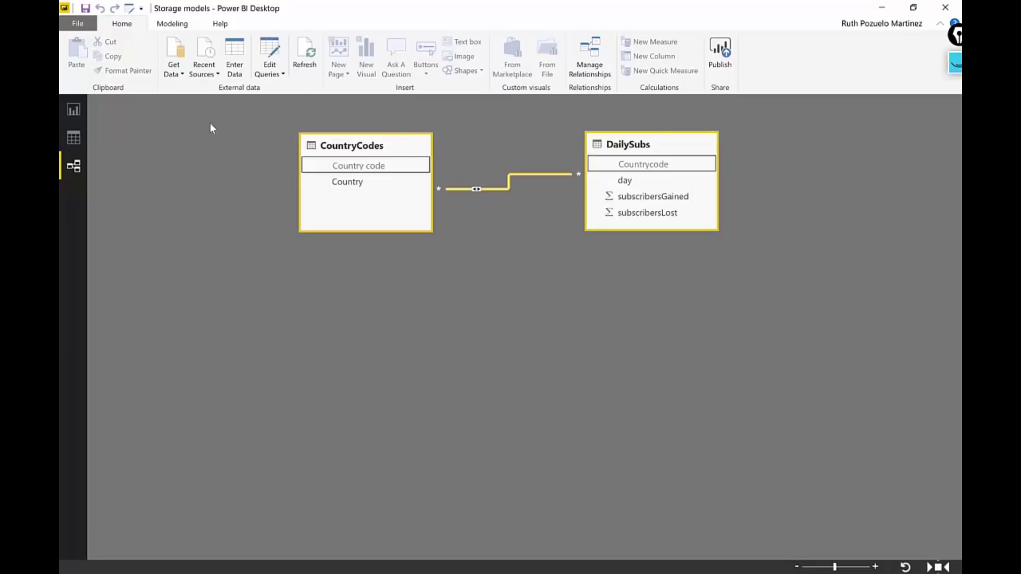
{"action": "left_click", "coordinate": [269, 53]}
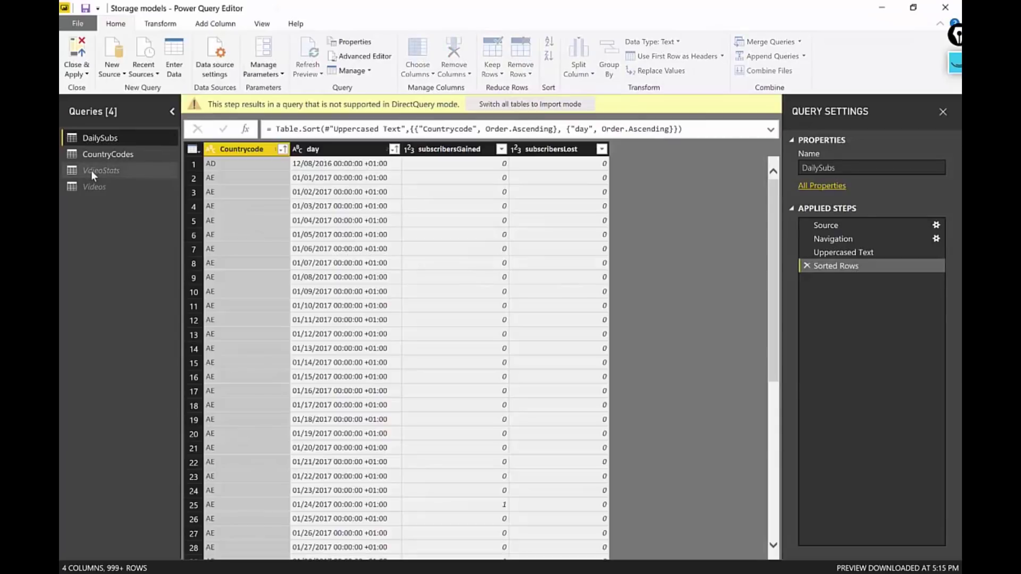
Enable load for the VdieoStats query and apply the changes to the model.
{"action": "left_click", "coordinate": [91, 170]}
{"action": "right_click", "coordinate": [94, 172]}
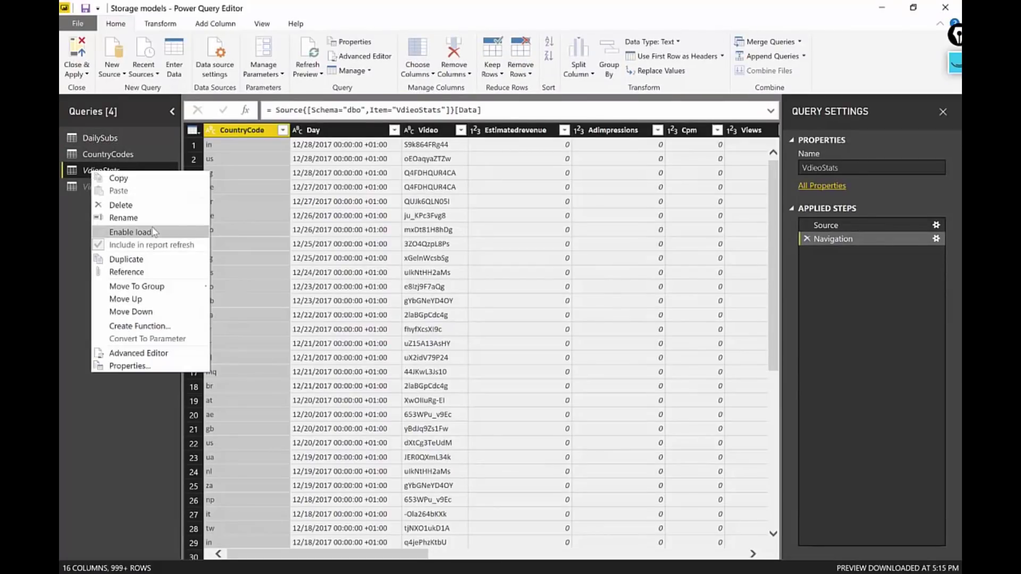
{"action": "left_click", "coordinate": [128, 232]}
{"action": "left_click", "coordinate": [79, 55]}
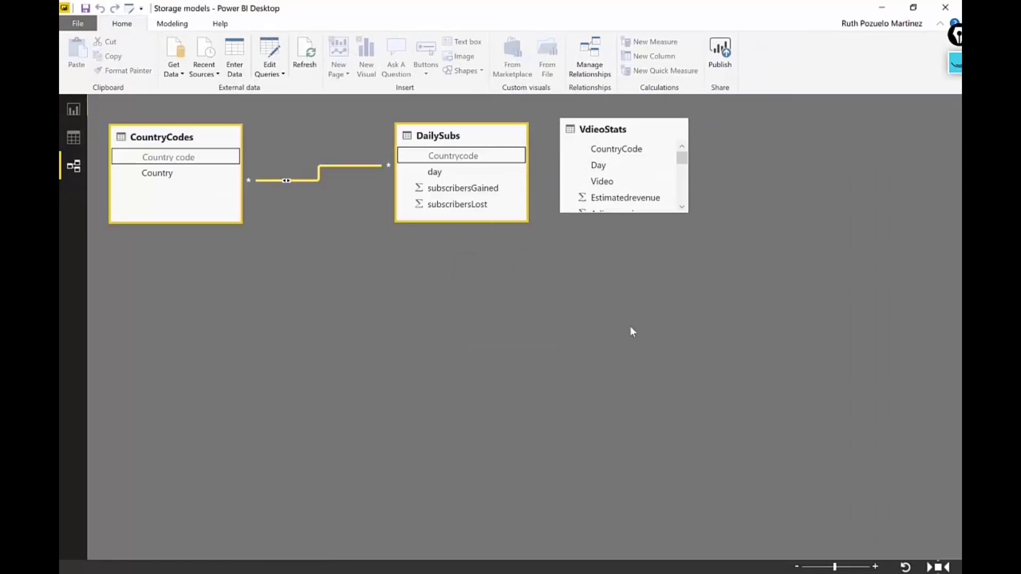
Draw an ink mark above CountryCodes, then clear the screen annotations.
{"action": "left_click", "coordinate": [955, 63]}
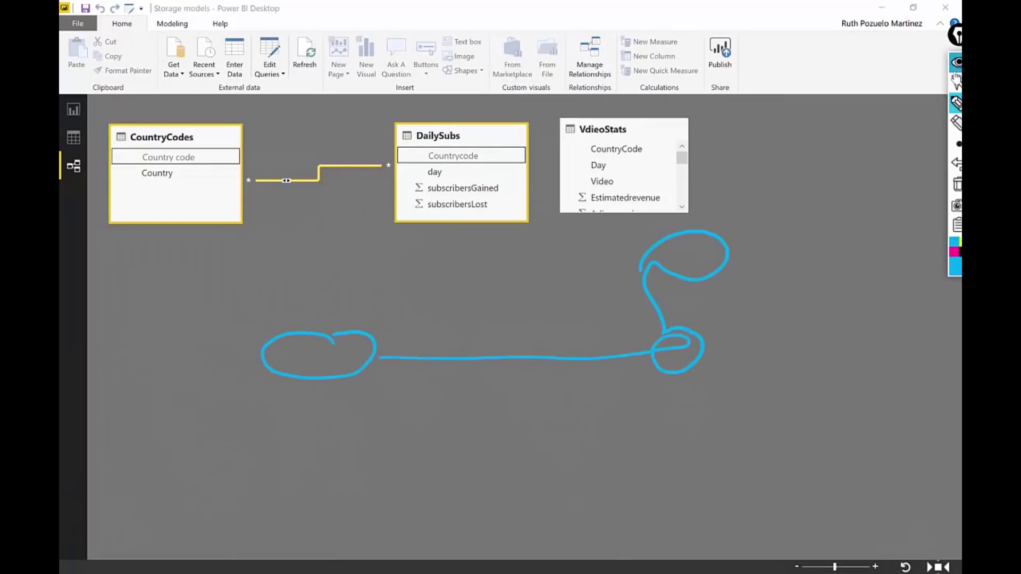
{"action": "left_click", "coordinate": [955, 184]}
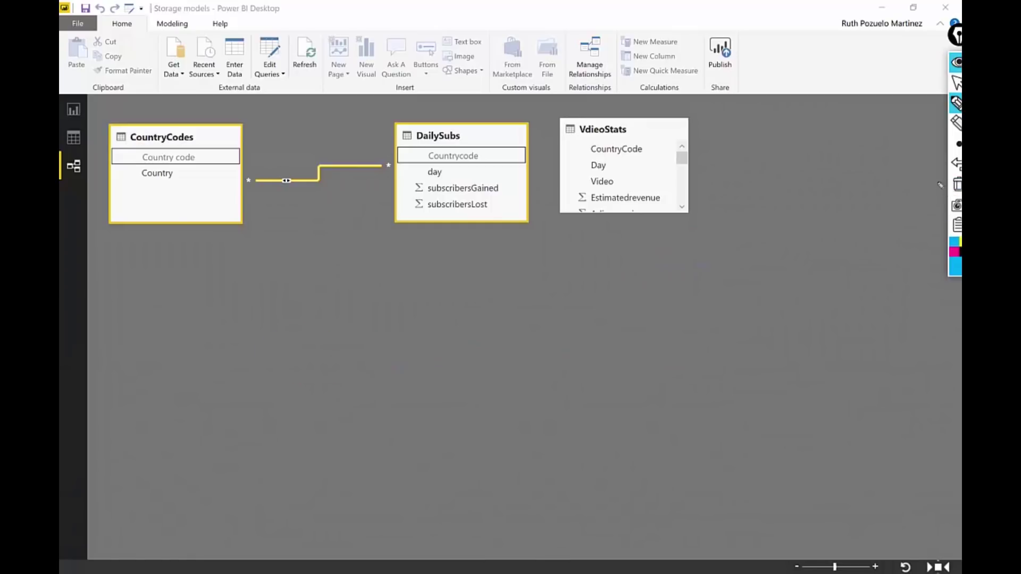
{"action": "left_click_drag", "start_coordinate": [159, 111], "coordinate": [161, 103]}
{"action": "left_click", "coordinate": [956, 62]}
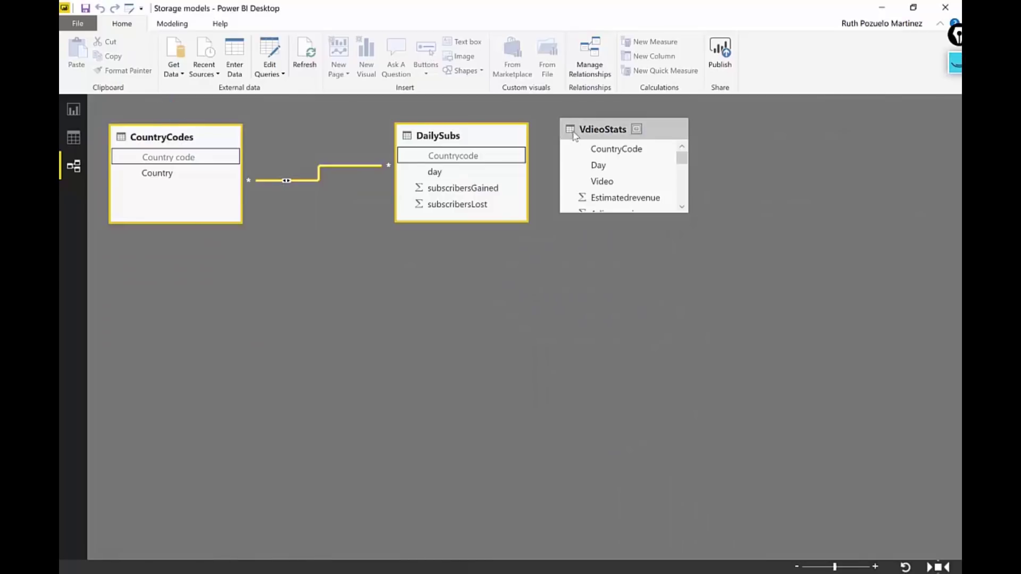
Move VdieoStats lower left and CountryCodes beside DailySubs, then link VdieoStats' CountryCode to CountryCodes.
{"action": "left_click_drag", "start_coordinate": [652, 140], "coordinate": [288, 289]}
{"action": "left_click_drag", "start_coordinate": [160, 137], "coordinate": [470, 268]}
{"action": "left_click_drag", "start_coordinate": [255, 297], "coordinate": [477, 288]}
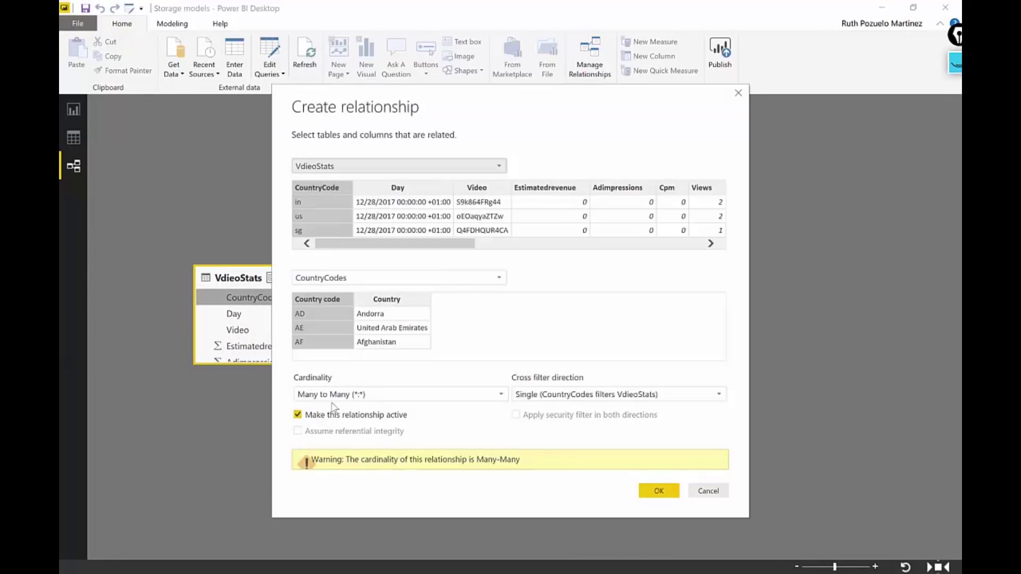
Confirm the Many to Many relationship and move DailySubs to the right of CountryCodes.
{"action": "left_click", "coordinate": [658, 492]}
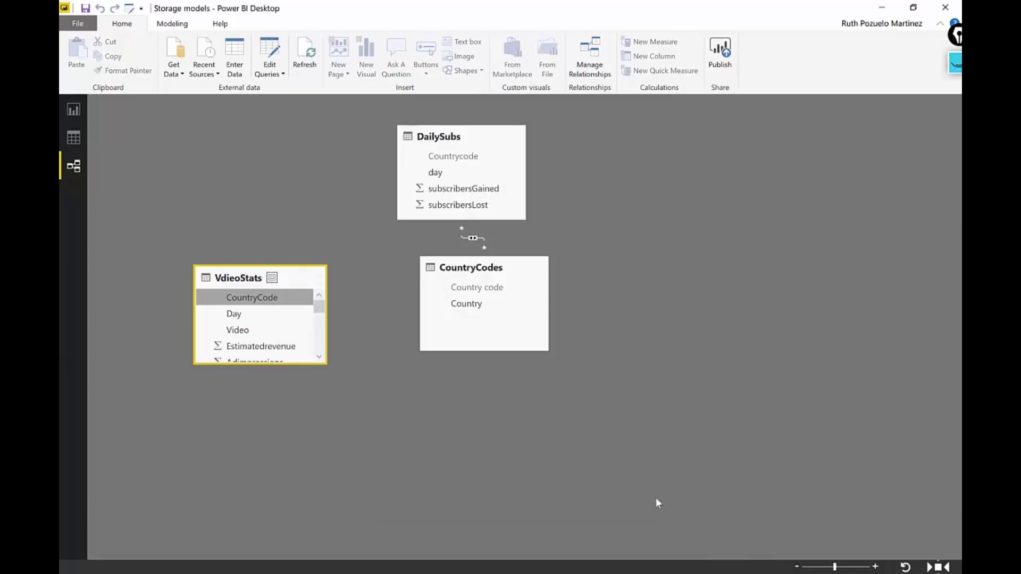
{"action": "left_click_drag", "start_coordinate": [483, 141], "coordinate": [708, 276]}
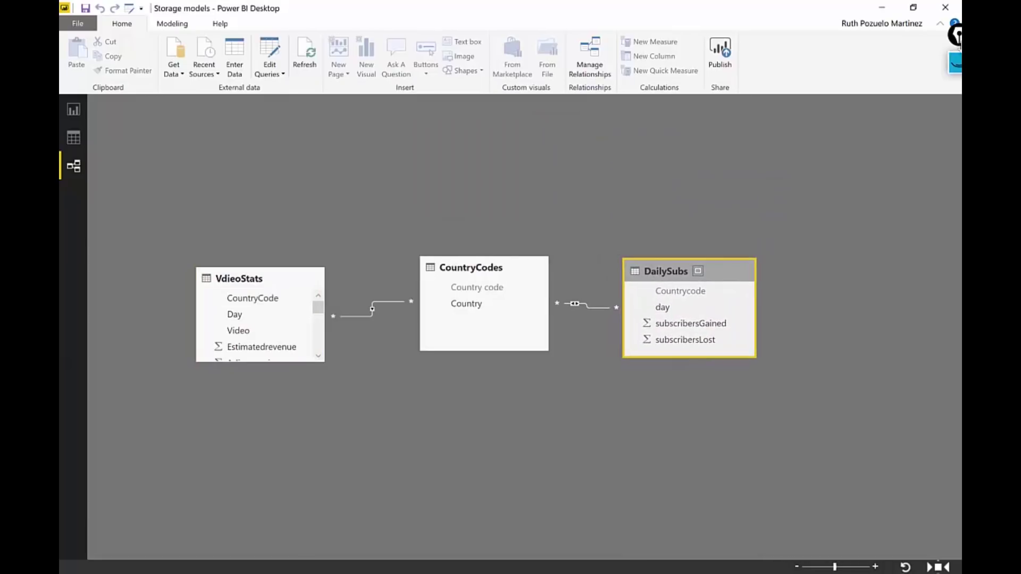
{"action": "left_click", "coordinate": [955, 71]}
{"action": "left_click", "coordinate": [955, 104]}
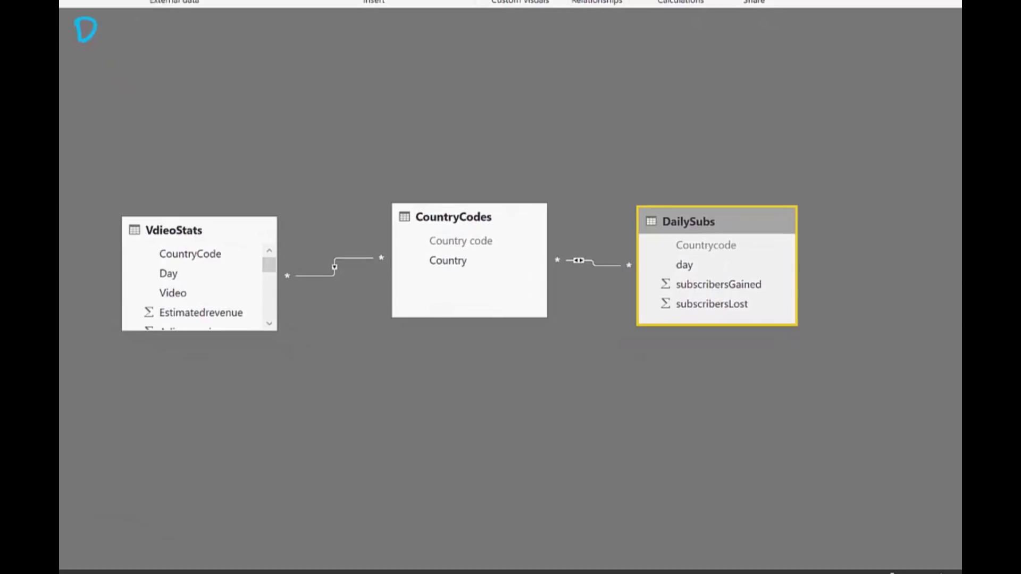
Ink storage-mode labels DQ, I and Dual on the tables, marking CountryCodes one side, VdieoStats many.
{"action": "mouse_move", "coordinate": [163, 186]}
{"action": "left_mouse_down"}
{"action": "mouse_move", "coordinate": [165, 212]}
{"action": "mouse_move", "coordinate": [207, 194]}
{"action": "mouse_move", "coordinate": [228, 205]}
{"action": "left_mouse_up"}
{"action": "mouse_move", "coordinate": [441, 181]}
{"action": "left_mouse_down"}
{"action": "mouse_move", "coordinate": [468, 177]}
{"action": "mouse_move", "coordinate": [463, 193]}
{"action": "mouse_move", "coordinate": [480, 191]}
{"action": "left_mouse_up"}
{"action": "mouse_move", "coordinate": [674, 178]}
{"action": "left_mouse_down"}
{"action": "mouse_move", "coordinate": [682, 204]}
{"action": "mouse_move", "coordinate": [746, 182]}
{"action": "left_mouse_up"}
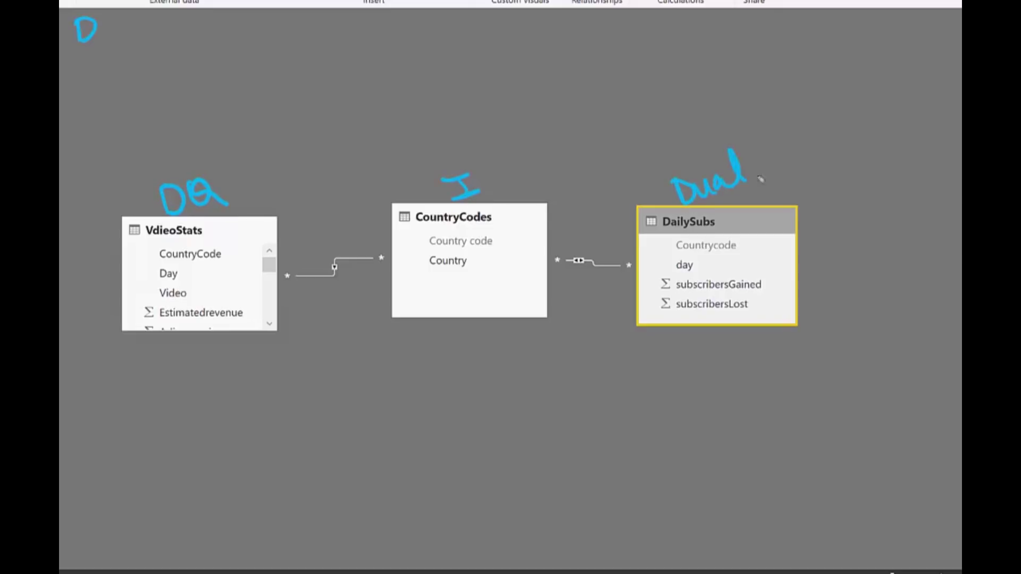
{"action": "mouse_move", "coordinate": [452, 294]}
{"action": "left_mouse_down"}
{"action": "mouse_move", "coordinate": [459, 281]}
{"action": "mouse_move", "coordinate": [465, 307]}
{"action": "left_mouse_up"}
{"action": "left_click_drag", "start_coordinate": [455, 308], "coordinate": [480, 304]}
{"action": "left_click_drag", "start_coordinate": [673, 338], "coordinate": [704, 355]}
{"action": "mouse_move", "coordinate": [221, 372]}
{"action": "left_mouse_down"}
{"action": "mouse_move", "coordinate": [224, 343]}
{"action": "mouse_move", "coordinate": [247, 374]}
{"action": "left_mouse_up"}
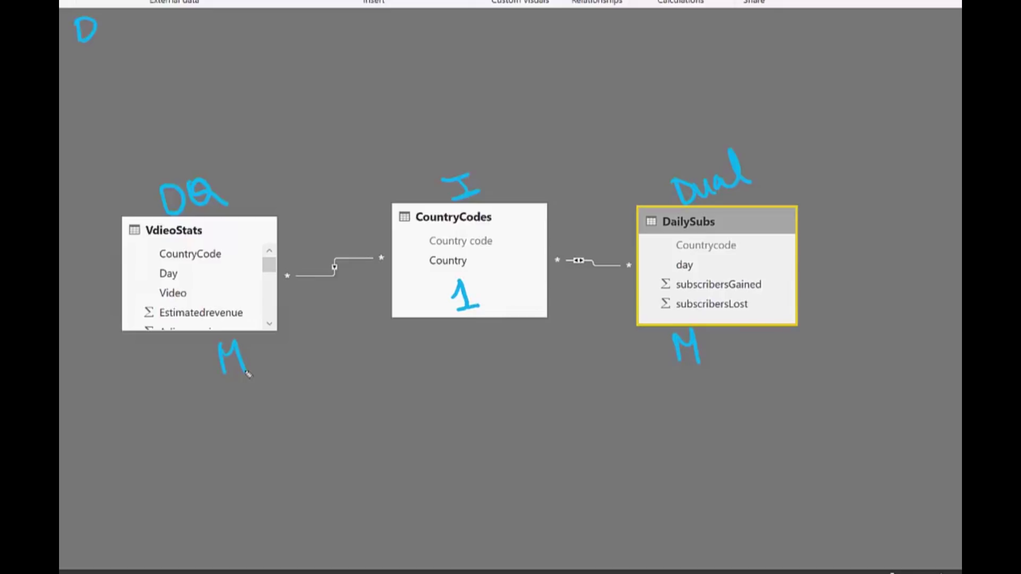
Sketch an example M/DQ relationship to another table and cross out the VdieoStats–CountryCodes link.
{"action": "mouse_move", "coordinate": [387, 443]}
{"action": "left_mouse_down"}
{"action": "mouse_move", "coordinate": [386, 472]}
{"action": "mouse_move", "coordinate": [409, 468]}
{"action": "mouse_move", "coordinate": [411, 481]}
{"action": "left_mouse_up"}
{"action": "left_click_drag", "start_coordinate": [471, 492], "coordinate": [482, 524]}
{"action": "left_click_drag", "start_coordinate": [519, 495], "coordinate": [555, 514]}
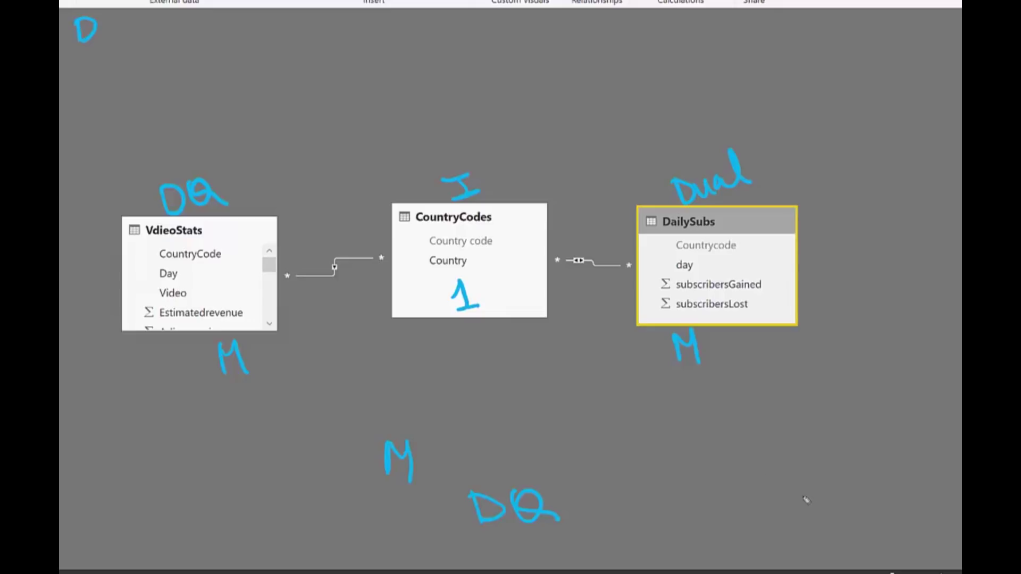
{"action": "mouse_move", "coordinate": [614, 513]}
{"action": "left_mouse_down"}
{"action": "mouse_move", "coordinate": [821, 502]}
{"action": "mouse_move", "coordinate": [823, 374]}
{"action": "left_mouse_up"}
{"action": "left_click_drag", "start_coordinate": [784, 344], "coordinate": [802, 375]}
{"action": "mouse_move", "coordinate": [832, 341]}
{"action": "left_mouse_down"}
{"action": "mouse_move", "coordinate": [827, 373]}
{"action": "mouse_move", "coordinate": [833, 343]}
{"action": "left_mouse_up"}
{"action": "left_click_drag", "start_coordinate": [844, 368], "coordinate": [864, 391]}
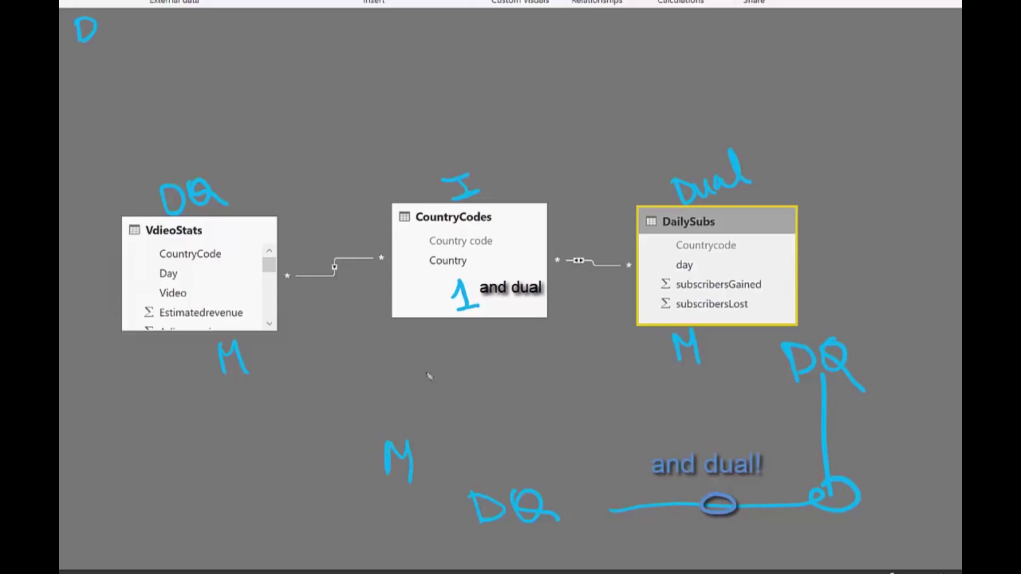
{"action": "left_click_drag", "start_coordinate": [309, 264], "coordinate": [332, 283]}
{"action": "left_click_drag", "start_coordinate": [325, 264], "coordinate": [316, 283]}
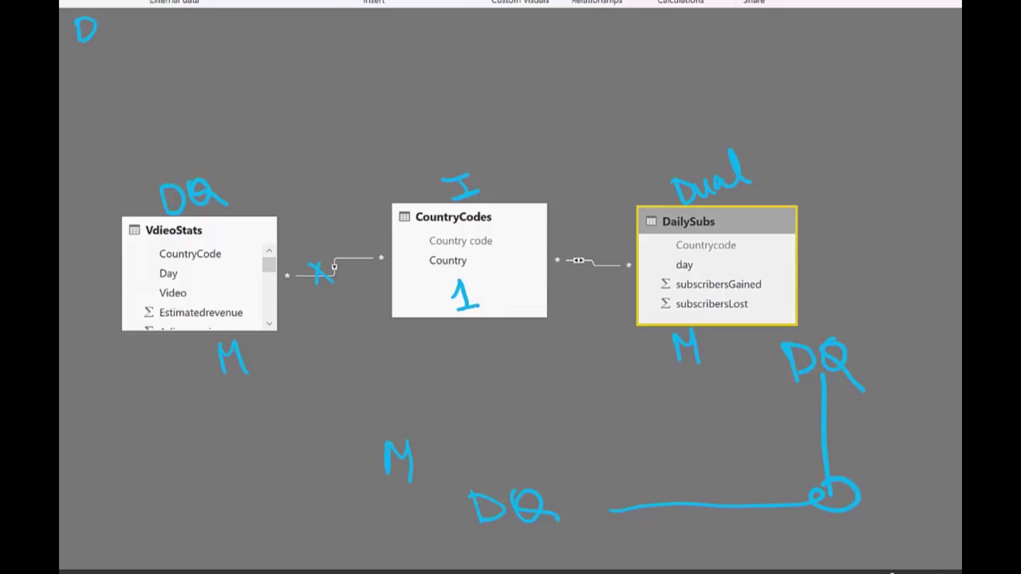
Clear the ink and confirm in Report view: VdieoStats DirectQuery, DailySubs Dual, CountryCodes Import.
{"action": "left_click", "coordinate": [956, 185]}
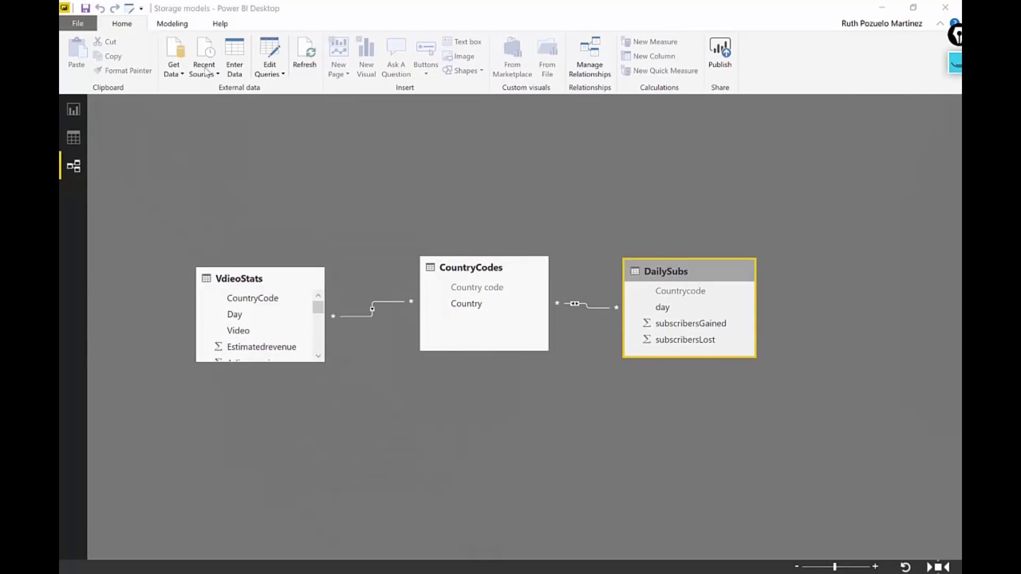
{"action": "left_click", "coordinate": [74, 110]}
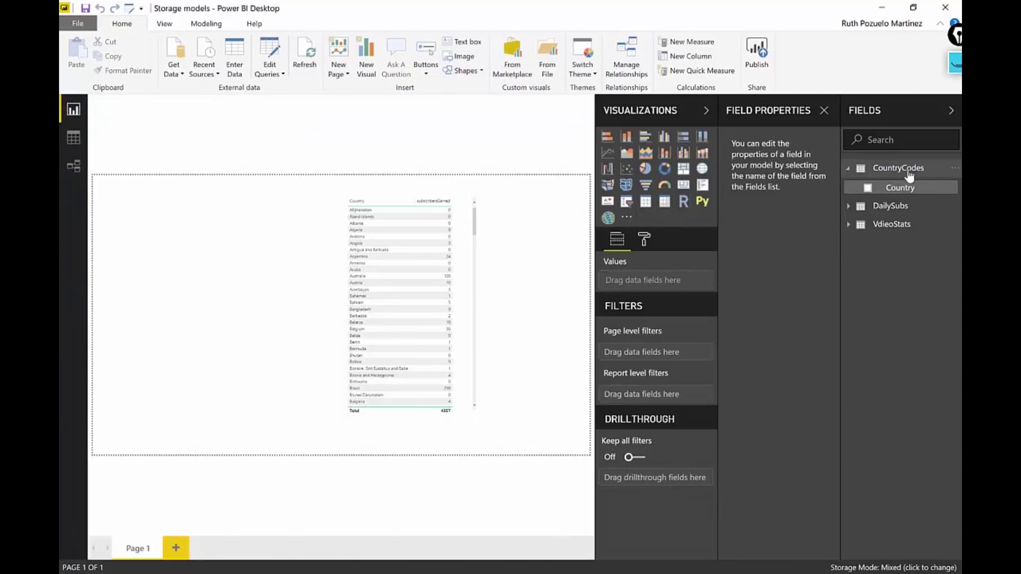
{"action": "mouse_move", "coordinate": [891, 230]}
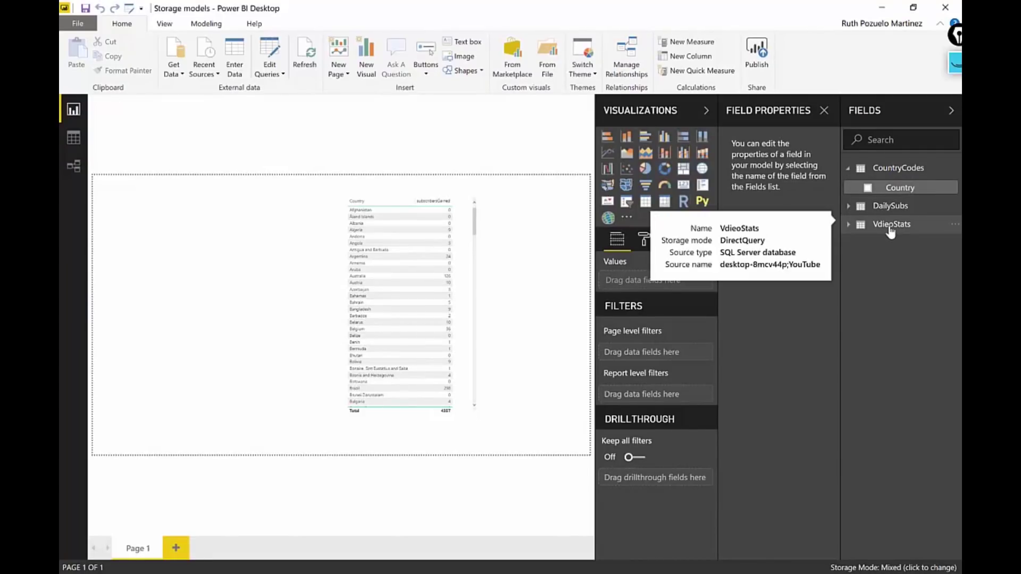
{"action": "left_click", "coordinate": [892, 227]}
{"action": "left_click", "coordinate": [915, 210]}
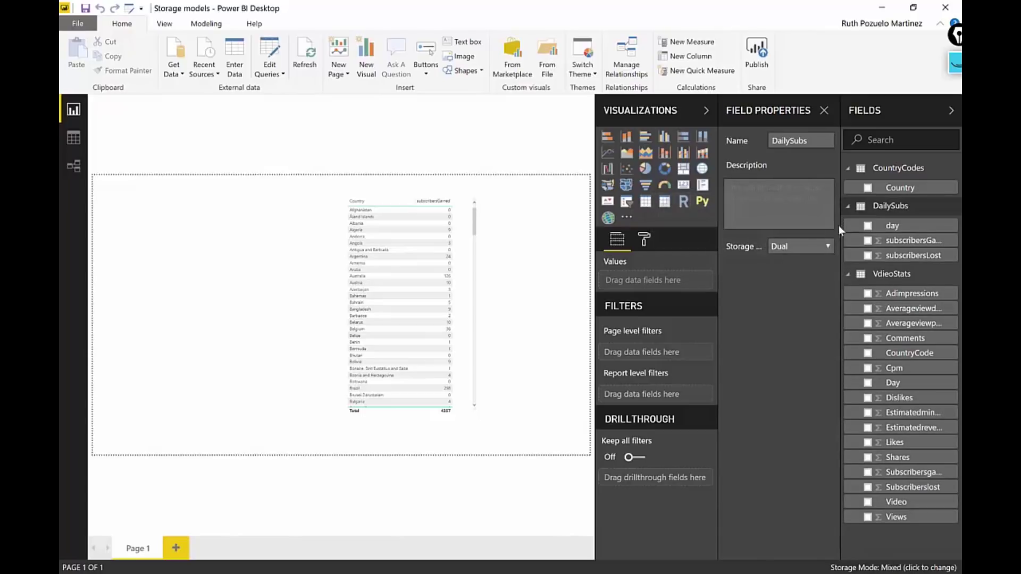
{"action": "left_click", "coordinate": [893, 169]}
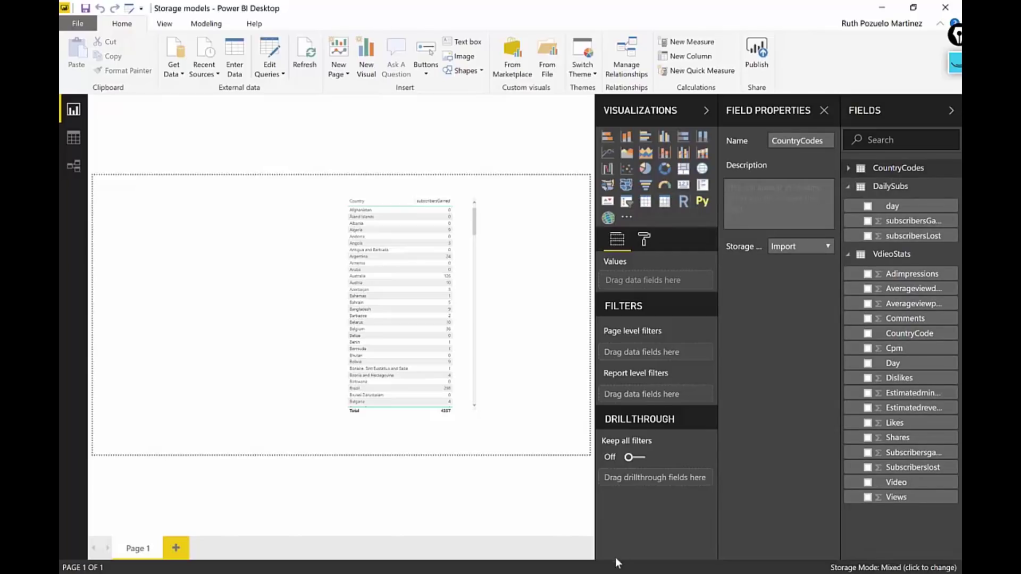
{"action": "mouse_move", "coordinate": [509, 570]}
{"action": "left_click", "coordinate": [603, 529]}
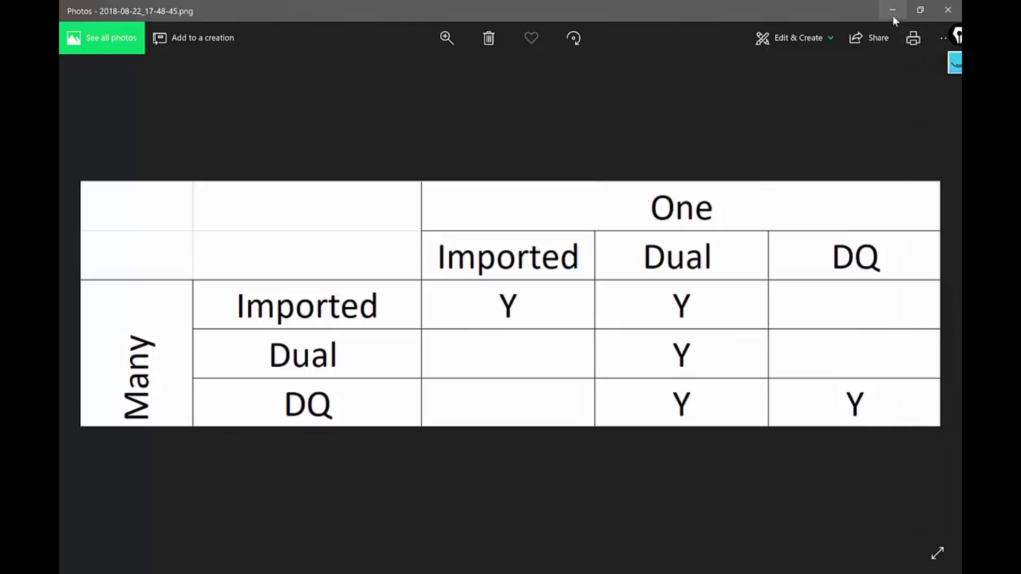
Minimize the Photos storage-mode rules chart to bring the Power BI report back.
{"action": "left_click", "coordinate": [458, 572]}
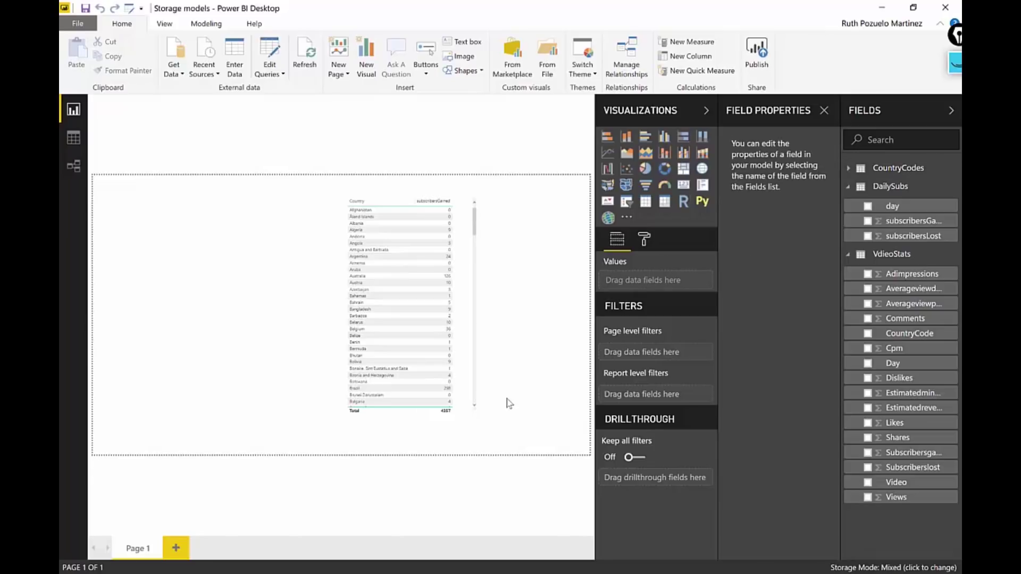
Alt+Tab to storage-mode_04.png in Photos showing the Date, Sales, SurveyResponse, Customer and Geography diagram.
{"action": "key", "text": "alt+Tab"}
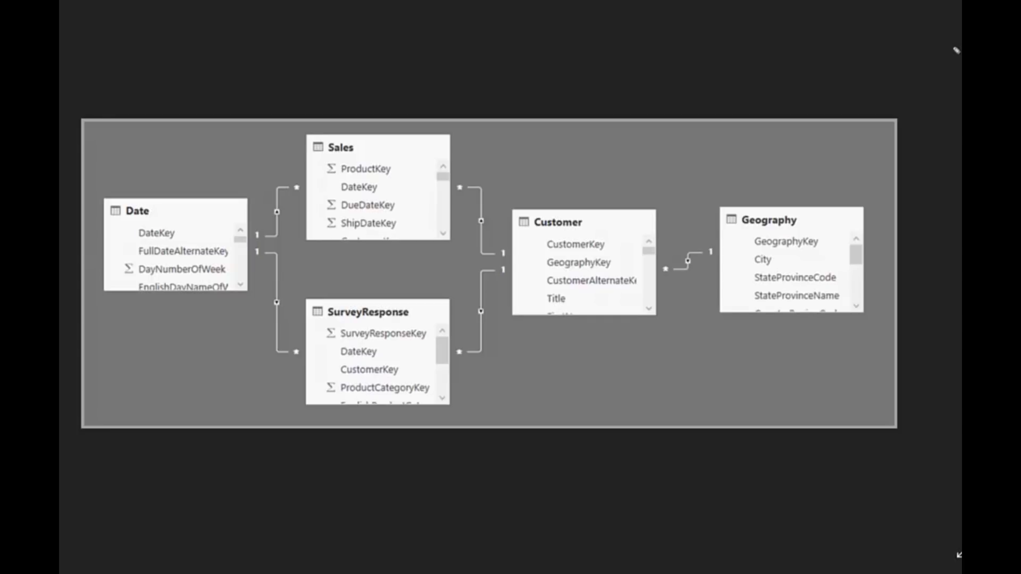
Ink a cyan D on Date, Customer and Geography, and a pink DQ above Sales.
{"action": "mouse_move", "coordinate": [165, 175]}
{"action": "left_mouse_down"}
{"action": "mouse_move", "coordinate": [168, 206]}
{"action": "mouse_move", "coordinate": [146, 209]}
{"action": "left_mouse_up"}
{"action": "left_click_drag", "start_coordinate": [570, 189], "coordinate": [573, 219]}
{"action": "left_click_drag", "start_coordinate": [767, 184], "coordinate": [776, 211]}
{"action": "mouse_move", "coordinate": [750, 196]}
{"action": "left_mouse_down"}
{"action": "mouse_move", "coordinate": [790, 189]}
{"action": "mouse_move", "coordinate": [773, 210]}
{"action": "left_mouse_up"}
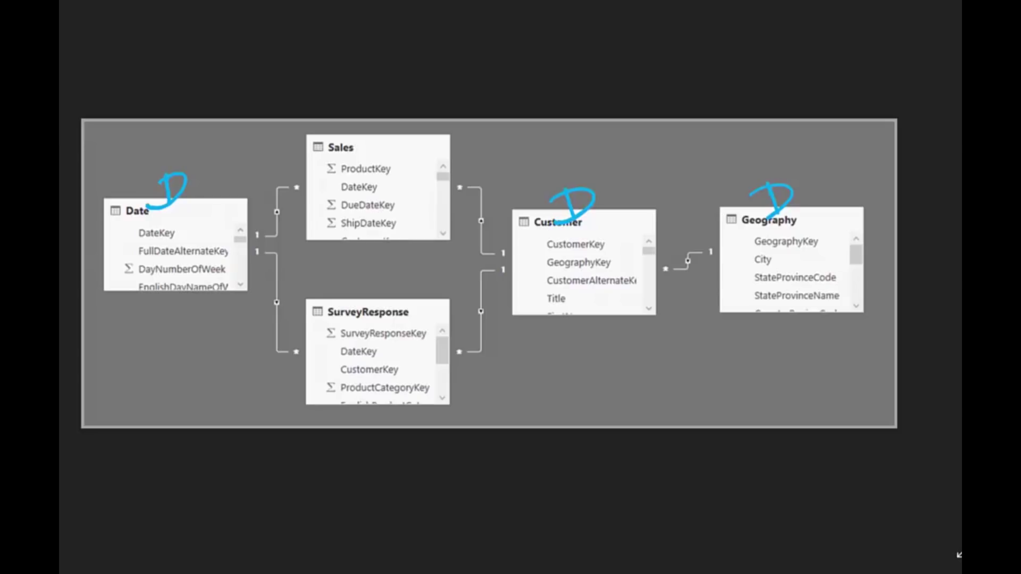
{"action": "mouse_move", "coordinate": [346, 96]}
{"action": "left_mouse_down"}
{"action": "mouse_move", "coordinate": [367, 106]}
{"action": "mouse_move", "coordinate": [379, 95]}
{"action": "mouse_move", "coordinate": [400, 118]}
{"action": "left_mouse_up"}
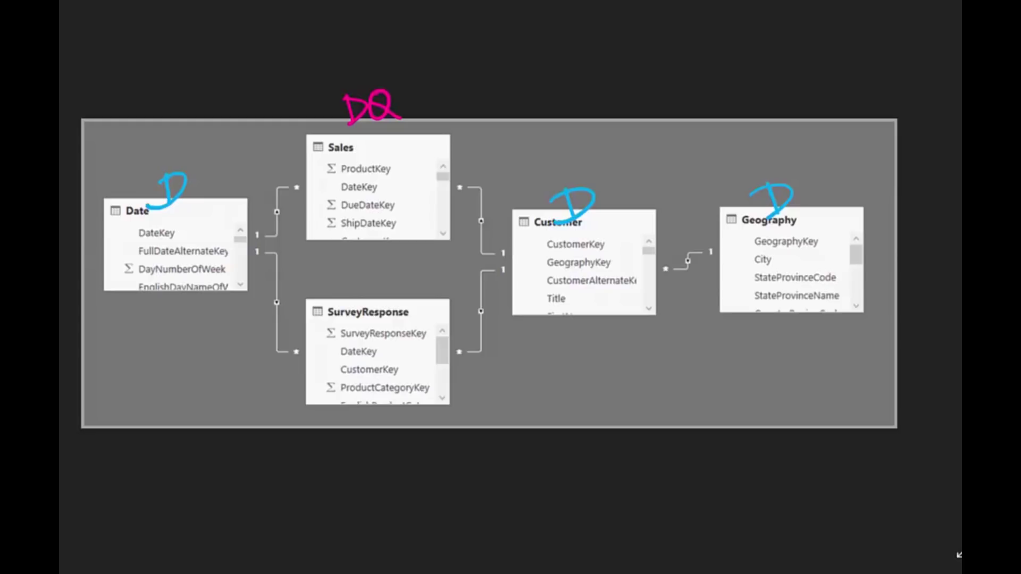
Label SurveyResponse 'Import (web/csv...)', change Customer's D to I, and add M/1 cardinality marks.
{"action": "mouse_move", "coordinate": [343, 281]}
{"action": "left_mouse_down"}
{"action": "mouse_move", "coordinate": [362, 305]}
{"action": "mouse_move", "coordinate": [394, 287]}
{"action": "mouse_move", "coordinate": [410, 259]}
{"action": "left_mouse_up"}
{"action": "mouse_move", "coordinate": [470, 379]}
{"action": "left_mouse_down"}
{"action": "mouse_move", "coordinate": [467, 407]}
{"action": "mouse_move", "coordinate": [519, 383]}
{"action": "mouse_move", "coordinate": [537, 413]}
{"action": "mouse_move", "coordinate": [543, 401]}
{"action": "mouse_move", "coordinate": [599, 383]}
{"action": "mouse_move", "coordinate": [616, 397]}
{"action": "left_mouse_up"}
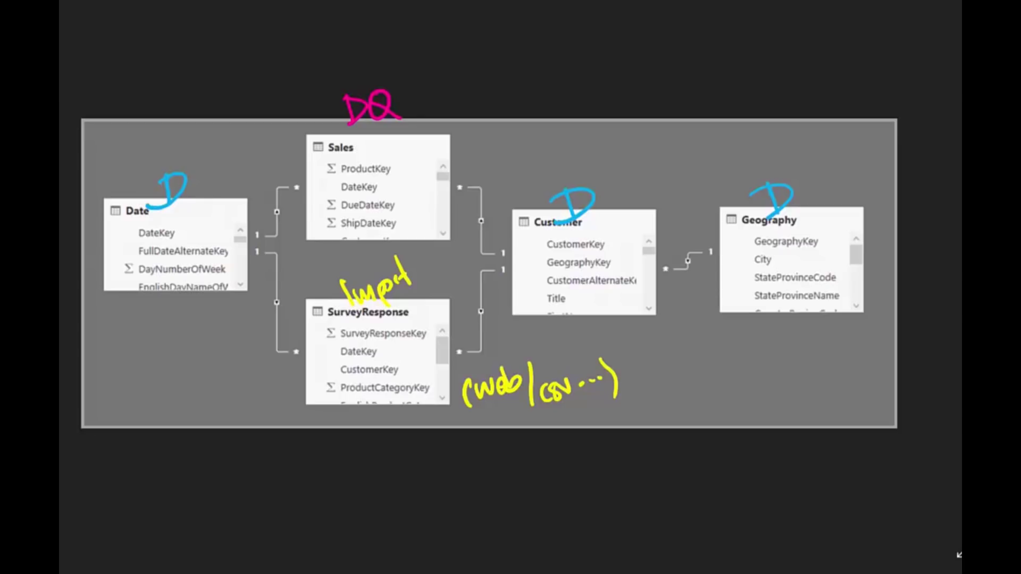
{"action": "left_click_drag", "start_coordinate": [542, 194], "coordinate": [598, 219]}
{"action": "mouse_move", "coordinate": [581, 183]}
{"action": "left_mouse_down"}
{"action": "mouse_move", "coordinate": [563, 219]}
{"action": "mouse_move", "coordinate": [634, 212]}
{"action": "mouse_move", "coordinate": [620, 244]}
{"action": "left_mouse_up"}
{"action": "left_click_drag", "start_coordinate": [635, 238], "coordinate": [609, 244]}
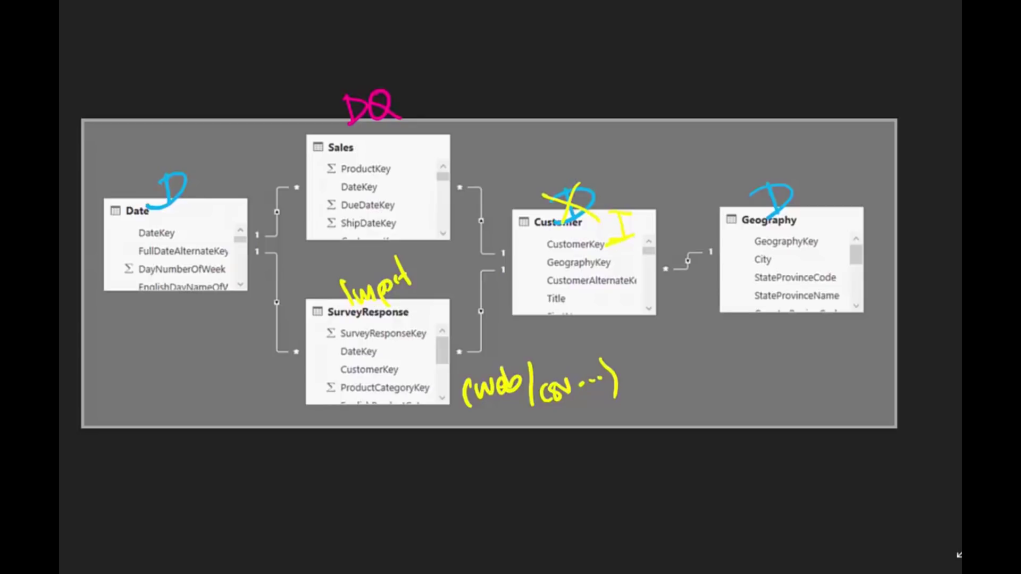
{"action": "mouse_move", "coordinate": [435, 203]}
{"action": "left_mouse_down"}
{"action": "mouse_move", "coordinate": [436, 184]}
{"action": "mouse_move", "coordinate": [448, 203]}
{"action": "left_mouse_up"}
{"action": "mouse_move", "coordinate": [493, 251]}
{"action": "left_mouse_down"}
{"action": "mouse_move", "coordinate": [496, 265]}
{"action": "mouse_move", "coordinate": [506, 261]}
{"action": "left_mouse_up"}
Sketch a pink X of crossing links above the diagram with a dq label and circle node.
{"action": "left_click_drag", "start_coordinate": [613, 36], "coordinate": [702, 93]}
{"action": "left_click_drag", "start_coordinate": [646, 31], "coordinate": [645, 102]}
{"action": "mouse_move", "coordinate": [616, 43]}
{"action": "left_mouse_down"}
{"action": "mouse_move", "coordinate": [590, 33]}
{"action": "mouse_move", "coordinate": [655, 65]}
{"action": "left_mouse_up"}
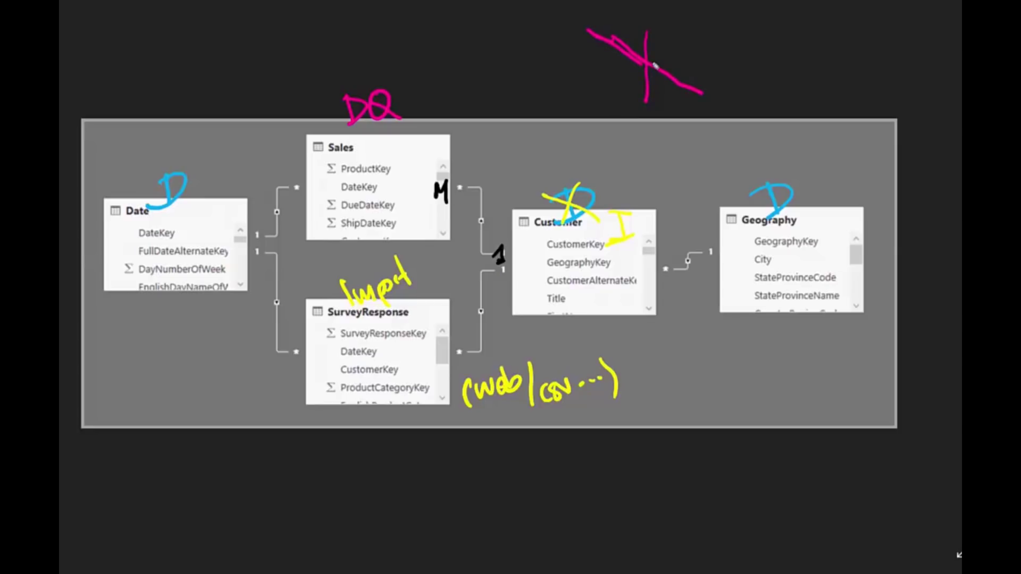
{"action": "mouse_move", "coordinate": [562, 94]}
{"action": "left_mouse_down"}
{"action": "mouse_move", "coordinate": [559, 76]}
{"action": "mouse_move", "coordinate": [570, 116]}
{"action": "left_mouse_up"}
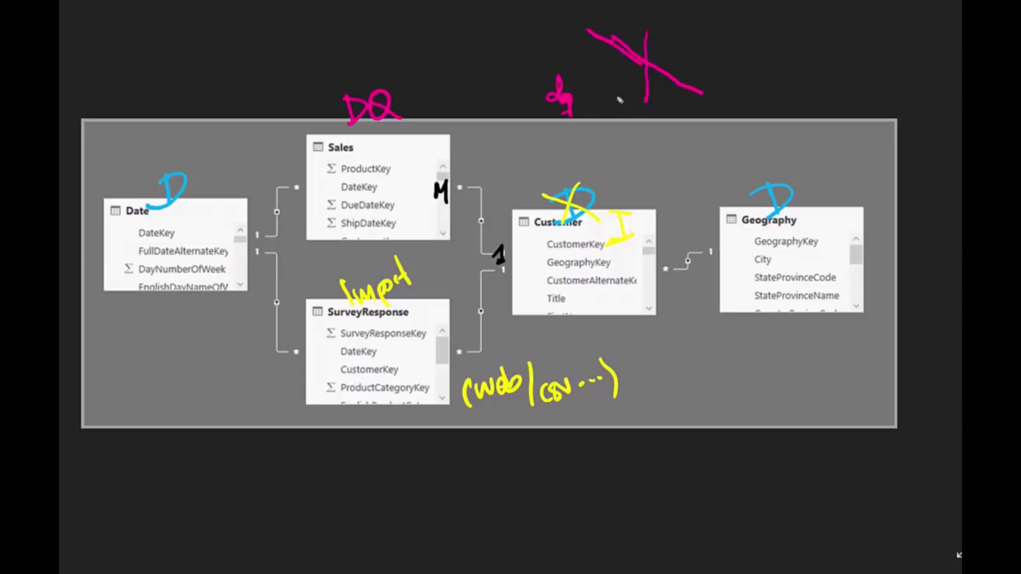
{"action": "mouse_move", "coordinate": [606, 8]}
{"action": "left_mouse_down"}
{"action": "mouse_move", "coordinate": [611, 23]}
{"action": "mouse_move", "coordinate": [621, 8]}
{"action": "left_mouse_up"}
{"action": "left_click_drag", "start_coordinate": [622, 88], "coordinate": [621, 81]}
{"action": "mouse_move", "coordinate": [616, 34]}
{"action": "left_mouse_down"}
{"action": "mouse_move", "coordinate": [601, 30]}
{"action": "mouse_move", "coordinate": [673, 80]}
{"action": "mouse_move", "coordinate": [606, 43]}
{"action": "left_mouse_up"}
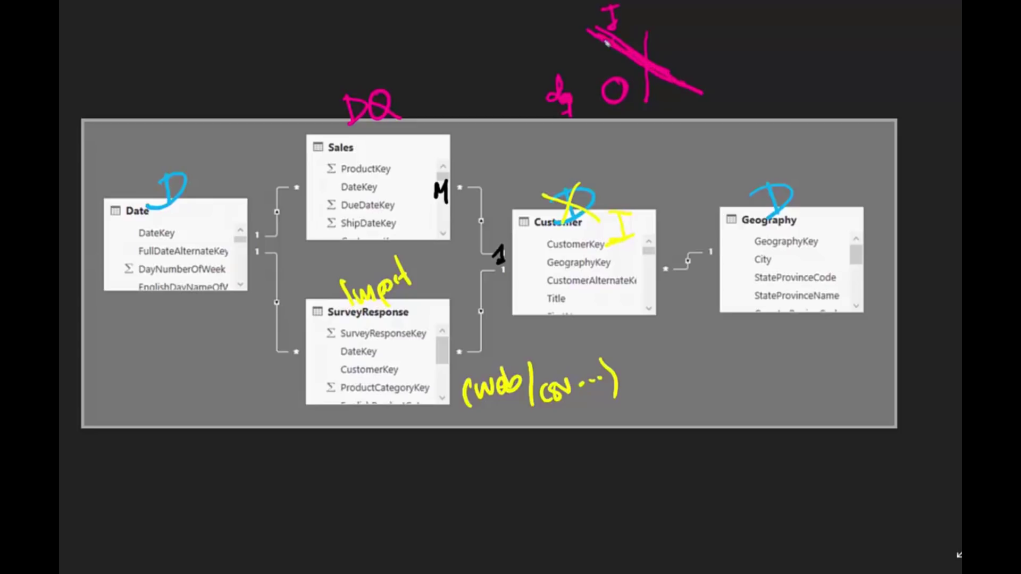
{"action": "left_click_drag", "start_coordinate": [652, 95], "coordinate": [650, 84]}
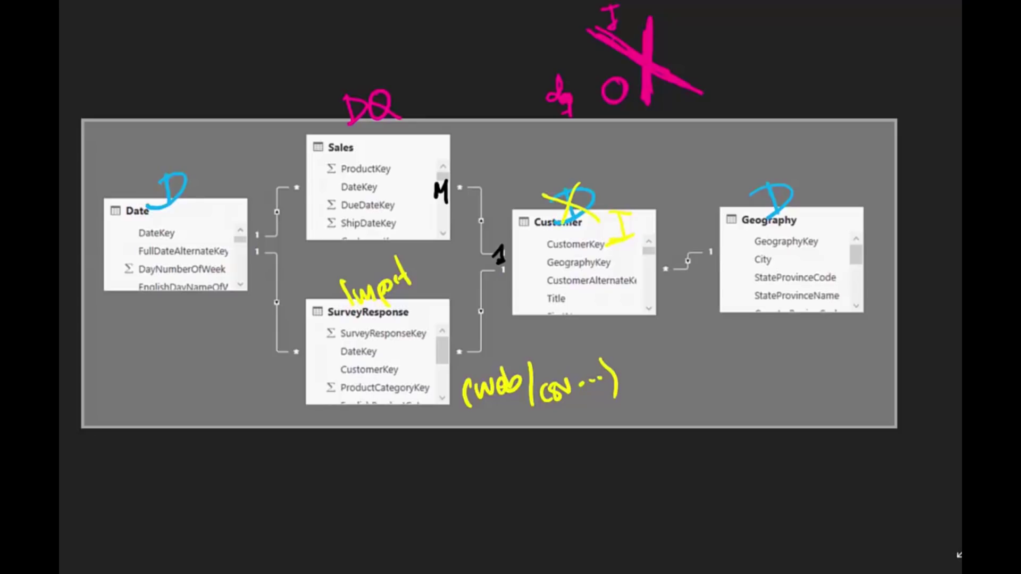
Add labels, dots and blue-traced links to the X sketch, then re-ink Customer's crossed-out D pink.
{"action": "left_click_drag", "start_coordinate": [547, 24], "coordinate": [568, 38]}
{"action": "mouse_move", "coordinate": [676, 11]}
{"action": "left_mouse_down"}
{"action": "mouse_move", "coordinate": [682, 20]}
{"action": "mouse_move", "coordinate": [701, 6]}
{"action": "mouse_move", "coordinate": [691, 44]}
{"action": "mouse_move", "coordinate": [677, 33]}
{"action": "mouse_move", "coordinate": [702, 29]}
{"action": "left_mouse_up"}
{"action": "mouse_move", "coordinate": [610, 90]}
{"action": "left_mouse_down"}
{"action": "mouse_move", "coordinate": [603, 96]}
{"action": "mouse_move", "coordinate": [622, 95]}
{"action": "mouse_move", "coordinate": [614, 101]}
{"action": "left_mouse_up"}
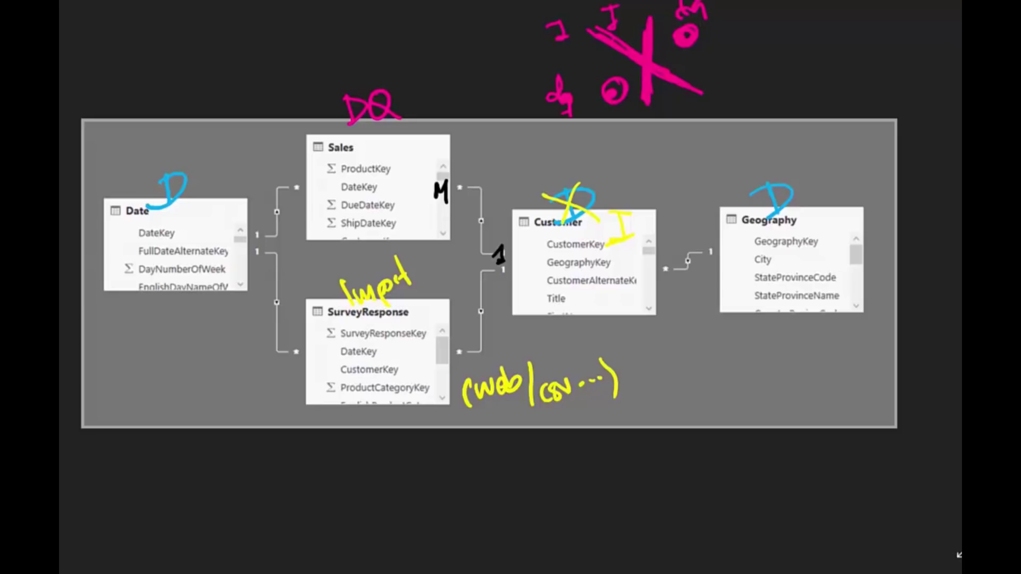
{"action": "left_click_drag", "start_coordinate": [587, 32], "coordinate": [646, 24]}
{"action": "left_click_drag", "start_coordinate": [647, 59], "coordinate": [644, 74]}
{"action": "left_click_drag", "start_coordinate": [644, 95], "coordinate": [691, 89]}
{"action": "left_click_drag", "start_coordinate": [593, 35], "coordinate": [691, 90]}
{"action": "left_click_drag", "start_coordinate": [645, 21], "coordinate": [644, 107]}
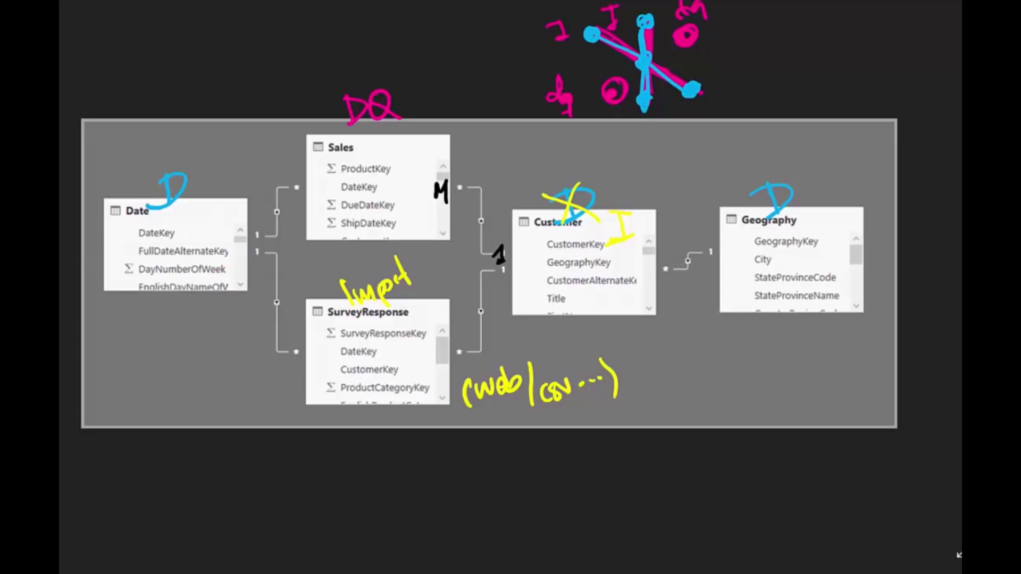
{"action": "left_click_drag", "start_coordinate": [694, 63], "coordinate": [686, 69]}
{"action": "left_click_drag", "start_coordinate": [594, 66], "coordinate": [599, 68]}
{"action": "mouse_move", "coordinate": [574, 213]}
{"action": "left_mouse_down"}
{"action": "mouse_move", "coordinate": [556, 196]}
{"action": "mouse_move", "coordinate": [590, 186]}
{"action": "mouse_move", "coordinate": [566, 208]}
{"action": "mouse_move", "coordinate": [579, 226]}
{"action": "left_mouse_up"}
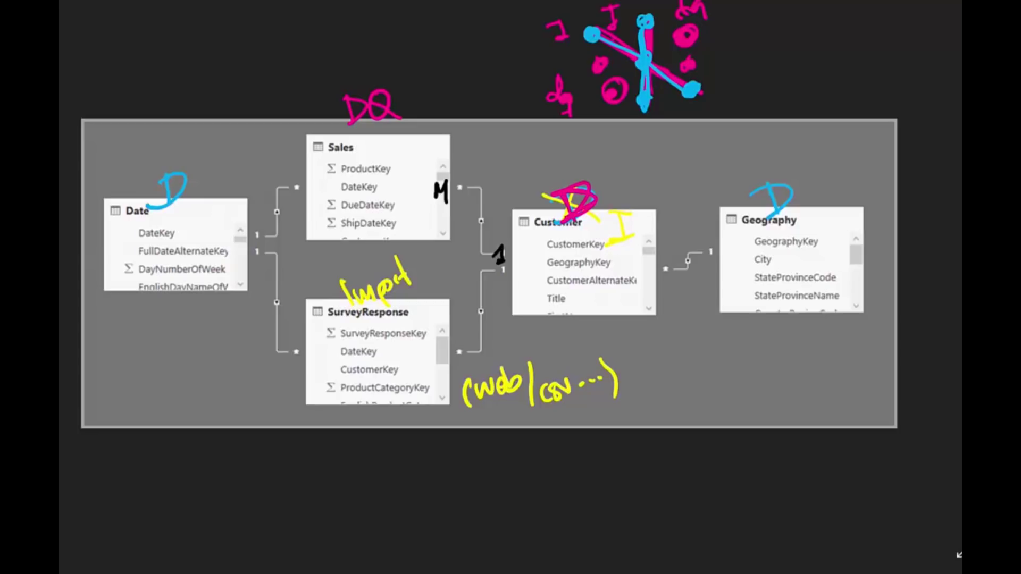
Draw a pink box framing the star sketch above the diagram.
{"action": "left_click_drag", "start_coordinate": [508, 21], "coordinate": [505, 121]}
{"action": "mouse_move", "coordinate": [747, 41]}
{"action": "left_mouse_down"}
{"action": "mouse_move", "coordinate": [627, 133]}
{"action": "mouse_move", "coordinate": [494, 143]}
{"action": "left_mouse_up"}
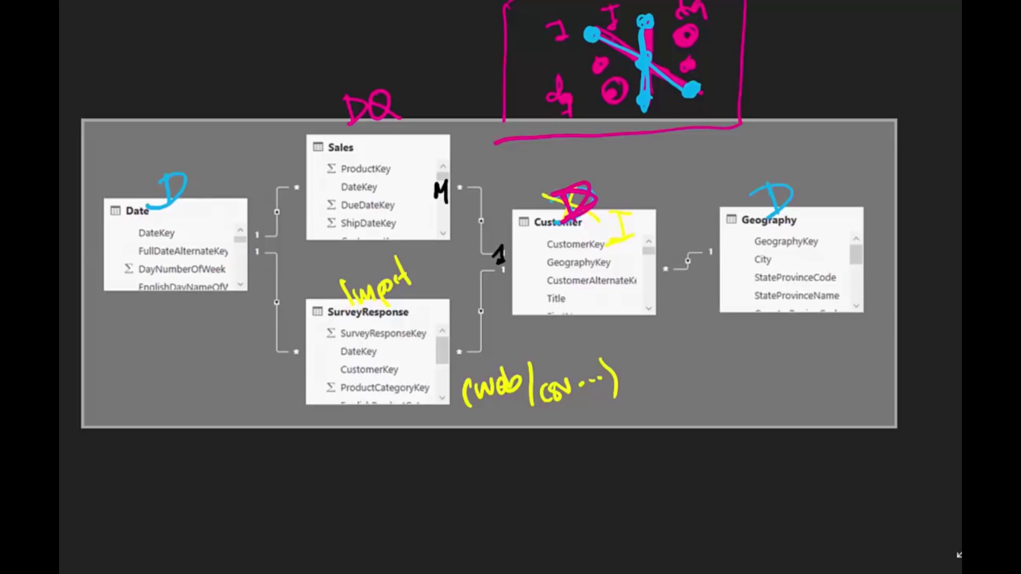
Exit full screen, hide the diagram's ink, and return to the Power BI YouTube report.
{"action": "key", "text": "Escape"}
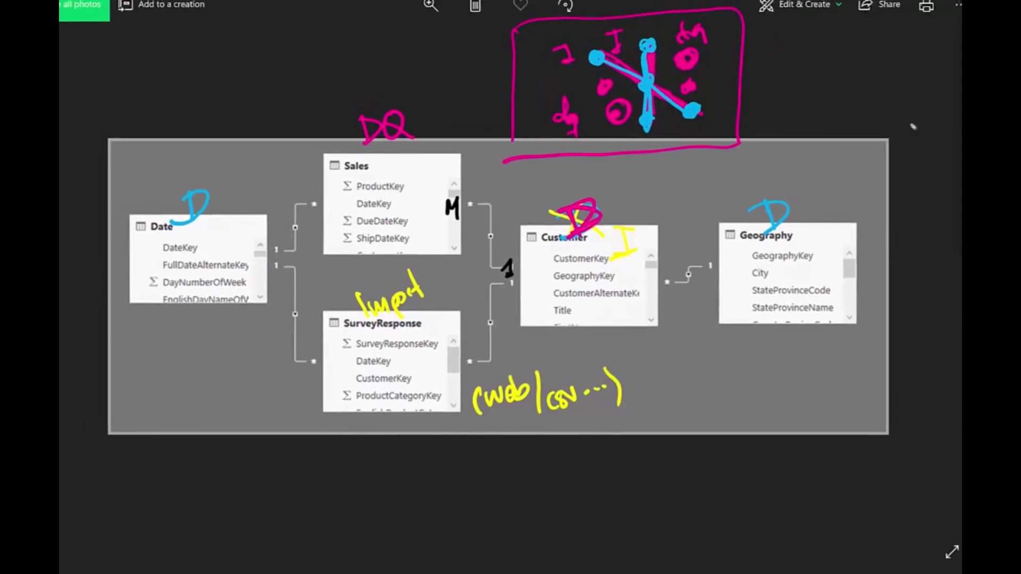
{"action": "left_click", "coordinate": [956, 62]}
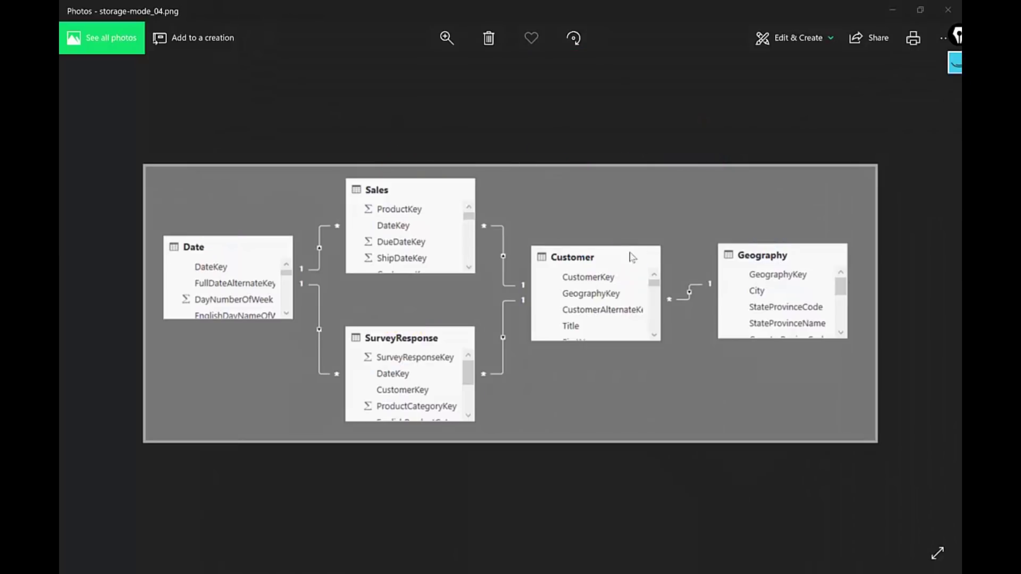
{"action": "key", "text": "alt+Tab"}
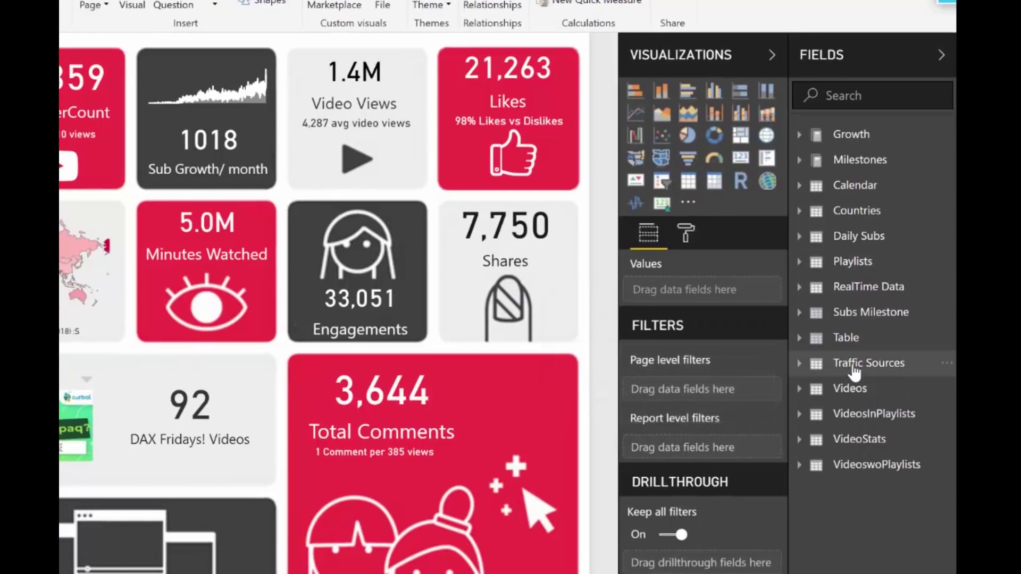
Change the Traffic Sources table's storage mode from Import to Dual after the DirectQuery conversion is refused.
{"action": "right_click", "coordinate": [851, 365]}
{"action": "left_click", "coordinate": [798, 359]}
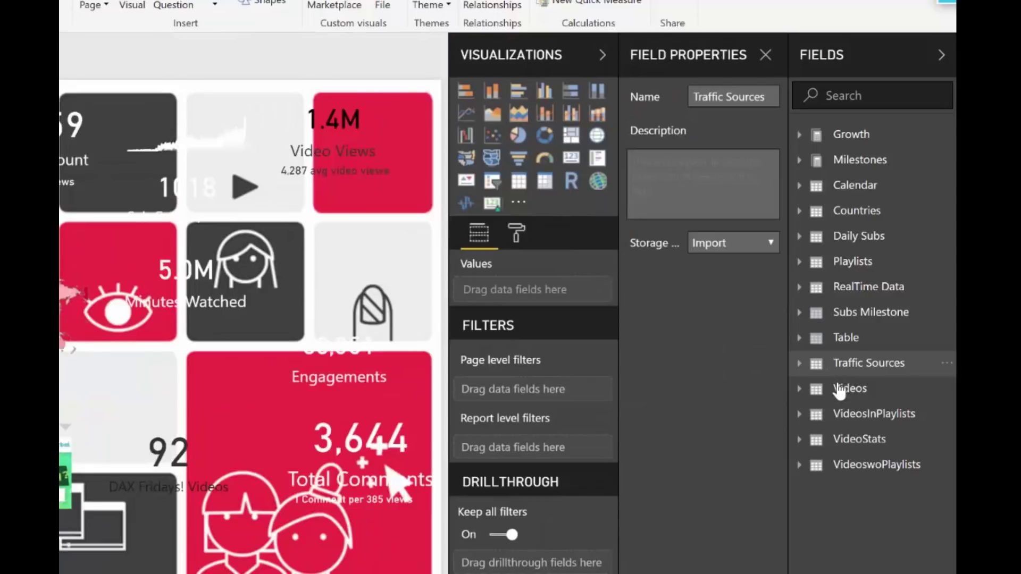
{"action": "left_click", "coordinate": [733, 240]}
{"action": "left_click", "coordinate": [727, 298]}
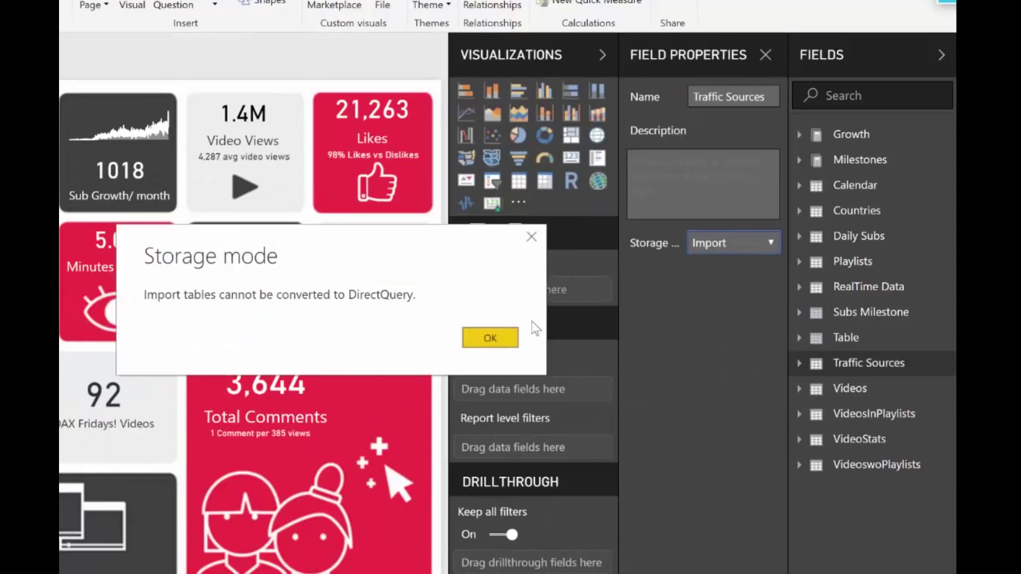
{"action": "left_click", "coordinate": [490, 337]}
{"action": "left_click", "coordinate": [733, 244]}
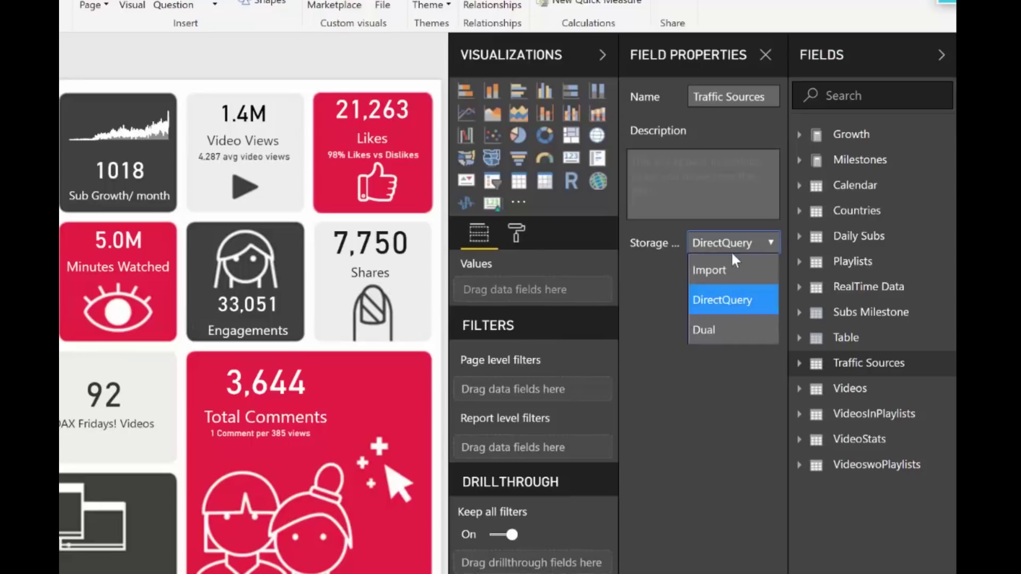
{"action": "left_click", "coordinate": [728, 325]}
{"action": "left_click", "coordinate": [503, 341]}
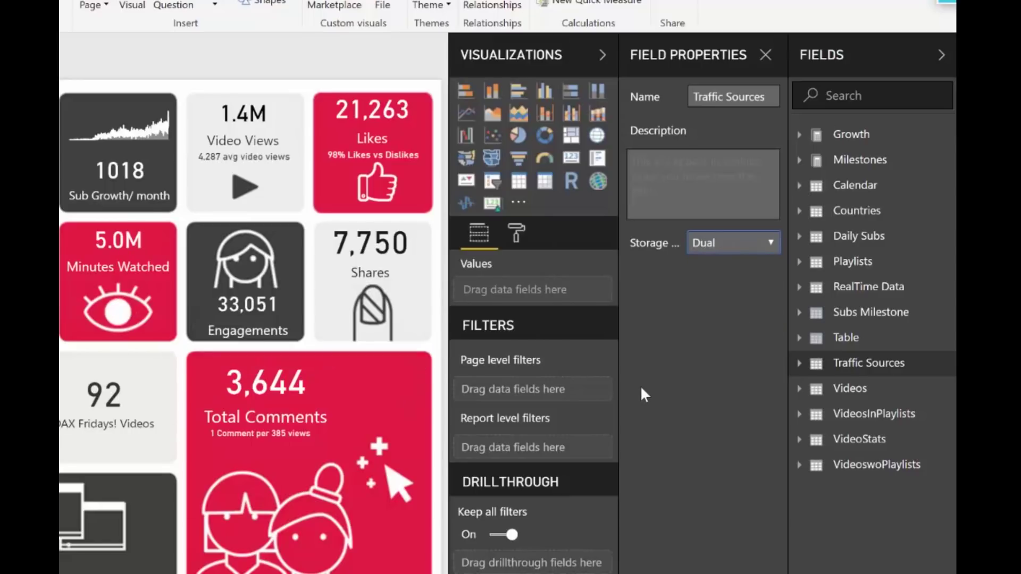